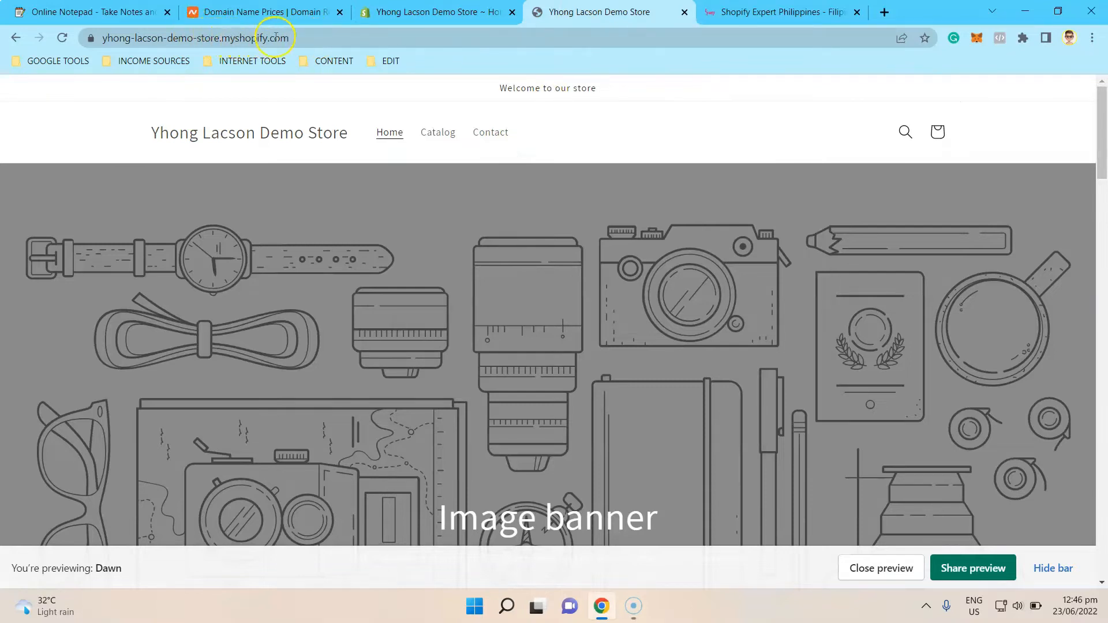
# View the example site with its custom domain, and open the Domains settings in the Shopify store admin.
pyautogui.click(750, 12)
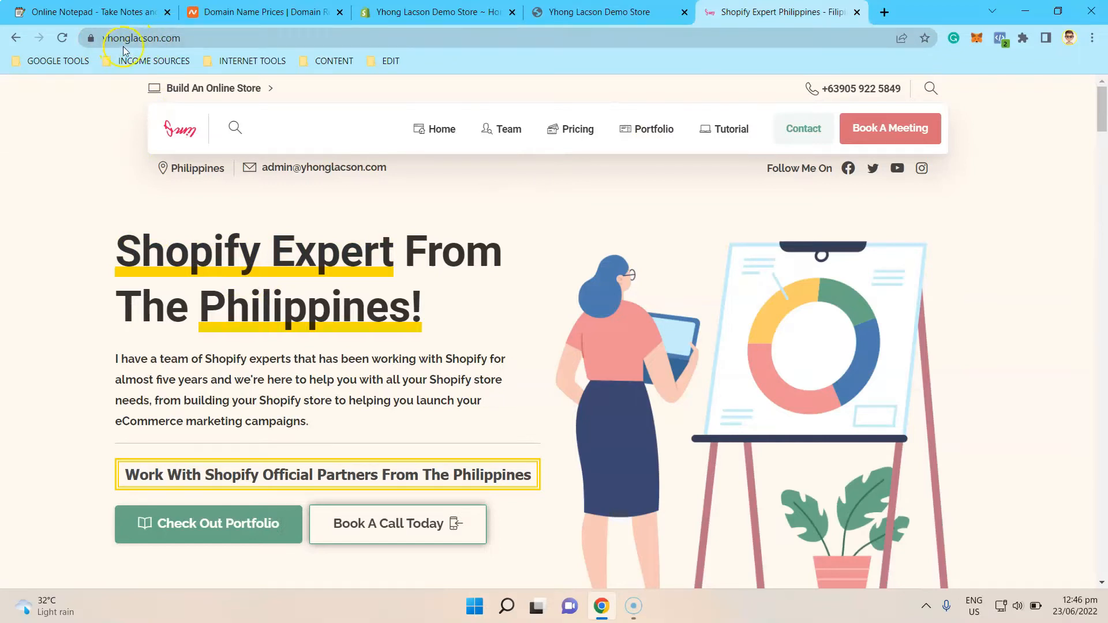
pyautogui.click(433, 12)
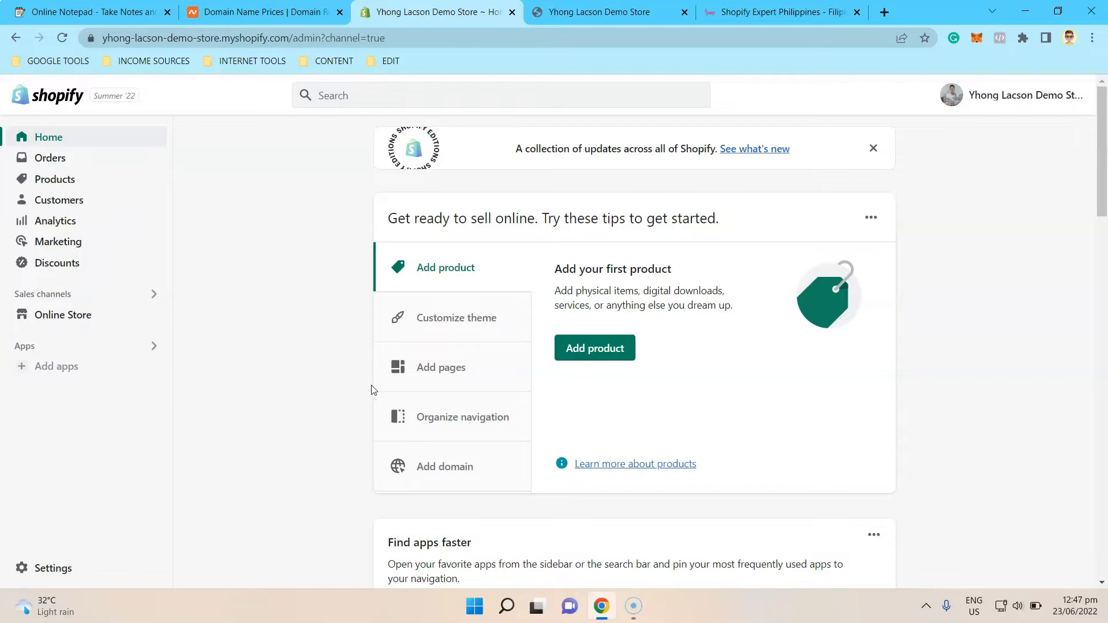
pyautogui.scroll(-2, 356, 352)
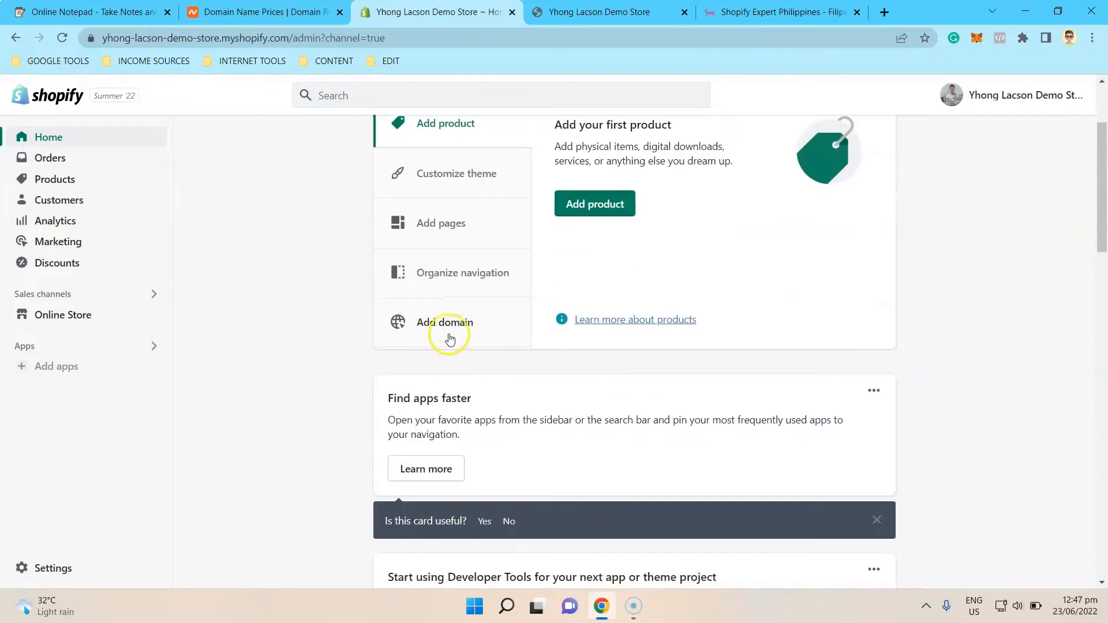
pyautogui.click(48, 569)
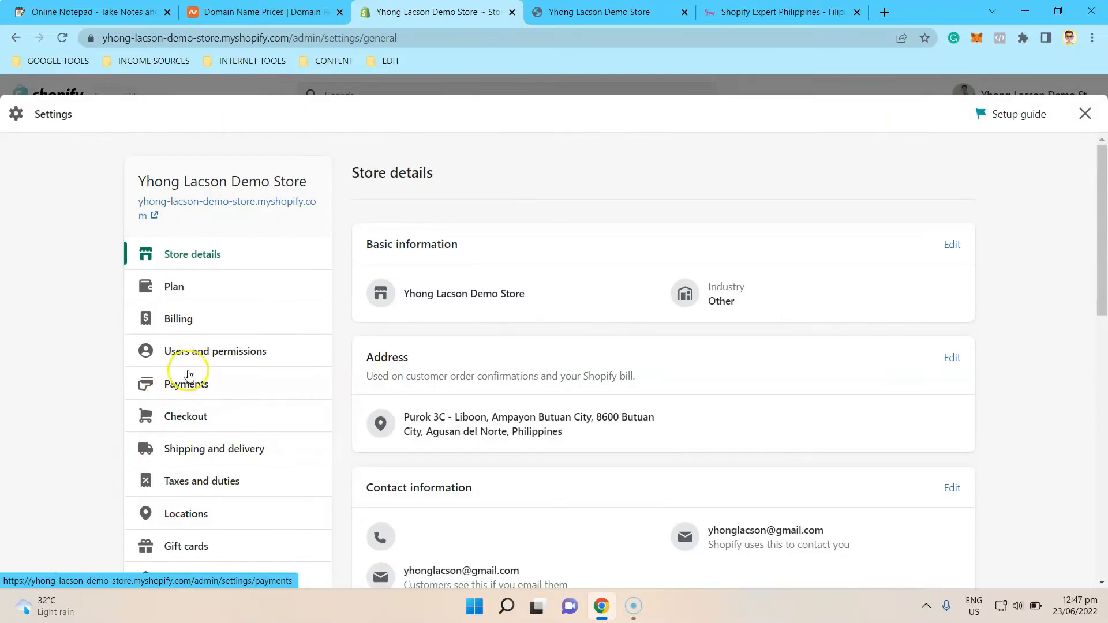
pyautogui.scroll(-3, 204, 410)
pyautogui.scroll(-2, 188, 473)
pyautogui.click(198, 438)
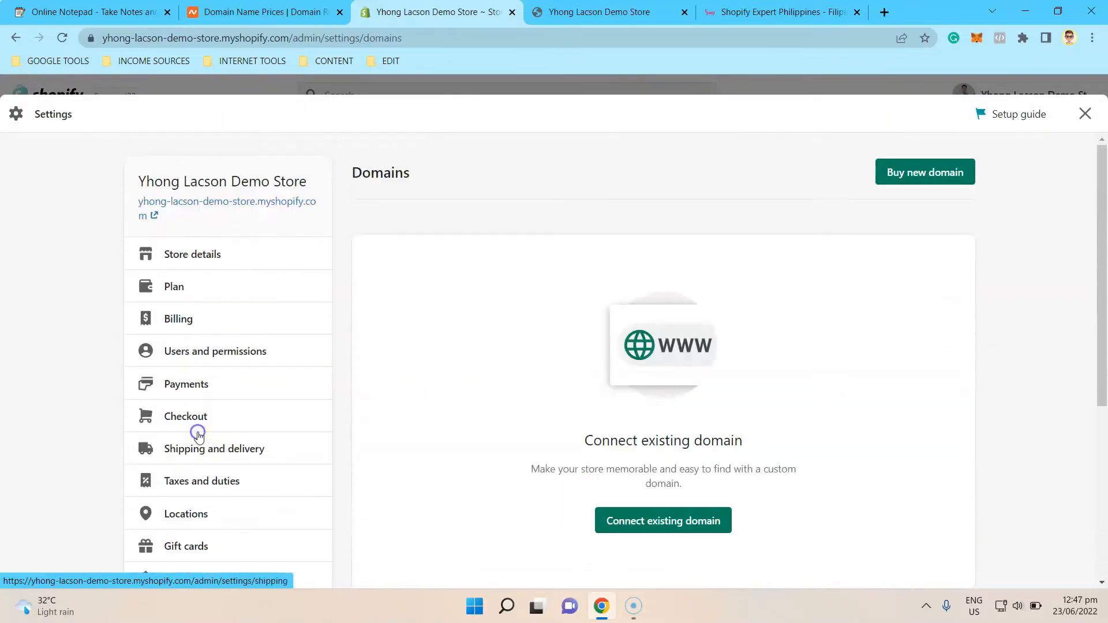
pyautogui.scroll(-1, 759, 307)
pyautogui.scroll(-1, 759, 307)
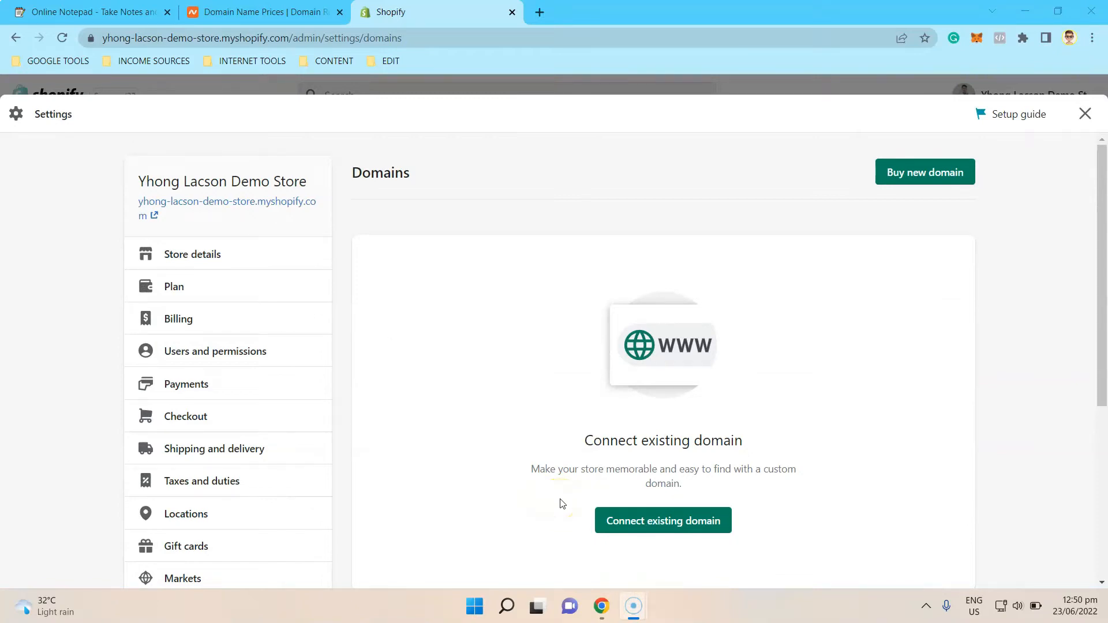
# Search for yhonglacsondemo.com as a new domain to buy in Shopify, and copy the domain name.
pyautogui.click(910, 173)
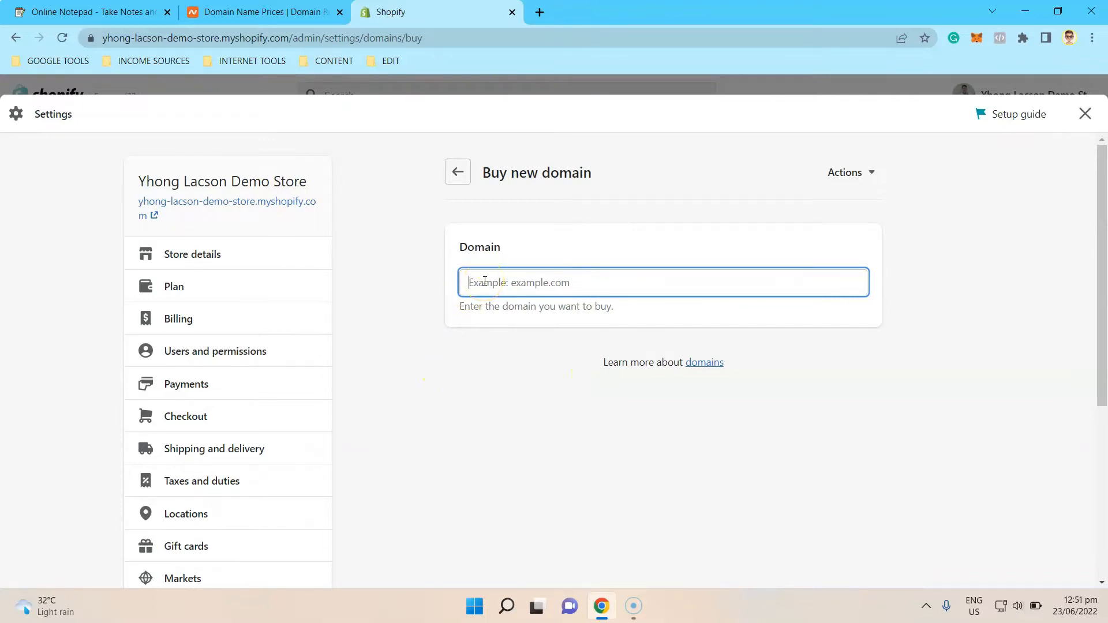
pyautogui.write('yhonglacsondemo.com')
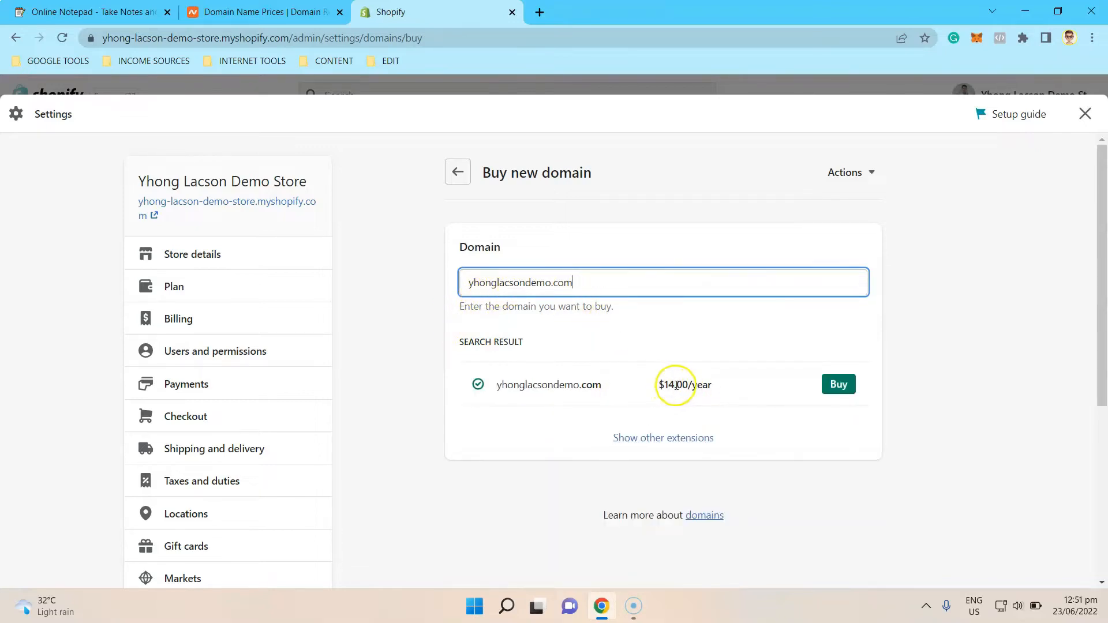
pyautogui.tripleClick(593, 287)
pyautogui.click(610, 282)
pyautogui.doubleClick(610, 282)
pyautogui.hotkey('ctrl', 'c')
# Switch to Namecheap and search for the domain yhonglacsondemo.com.
pyautogui.click(265, 11)
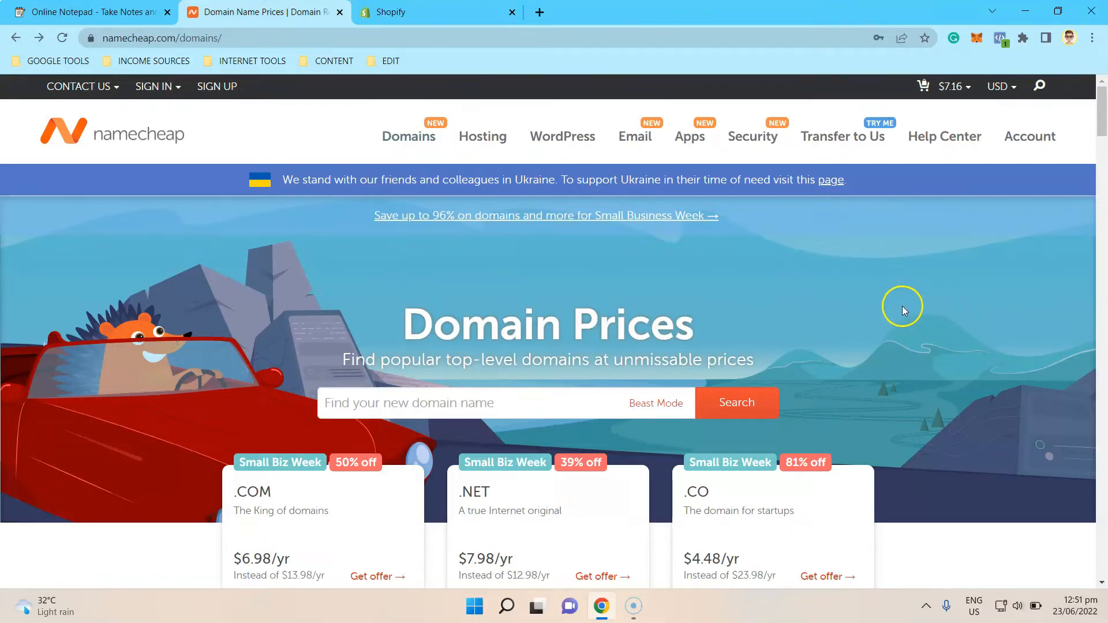
pyautogui.scroll(-1, 903, 309)
pyautogui.scroll(-1, 1027, 279)
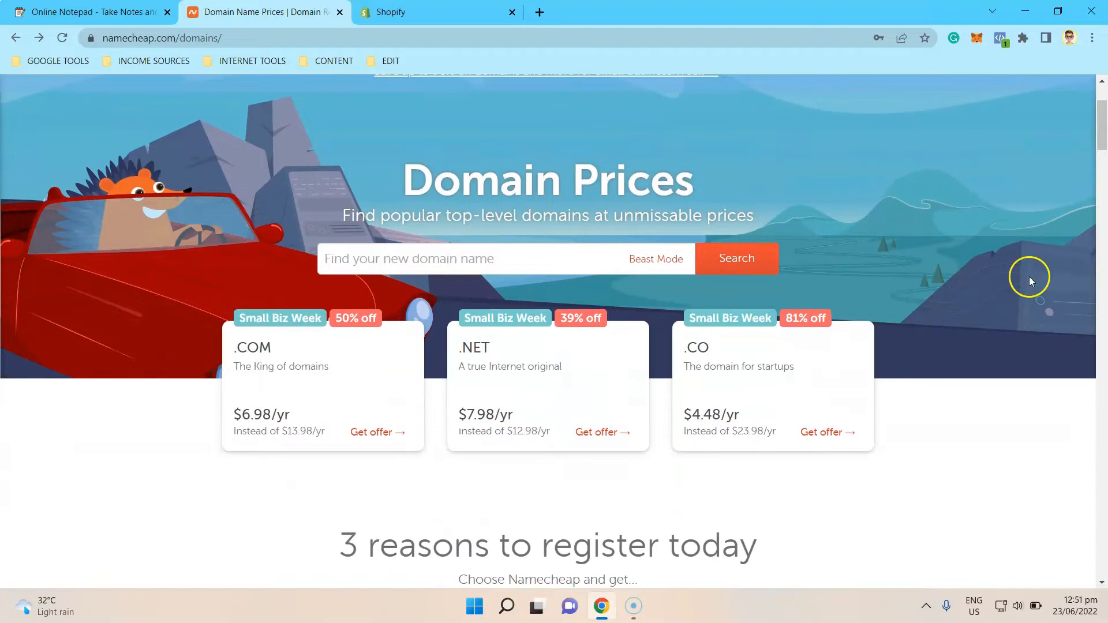
pyautogui.click(413, 243)
pyautogui.hotkey('ctrl', 'v')
pyautogui.click(735, 257)
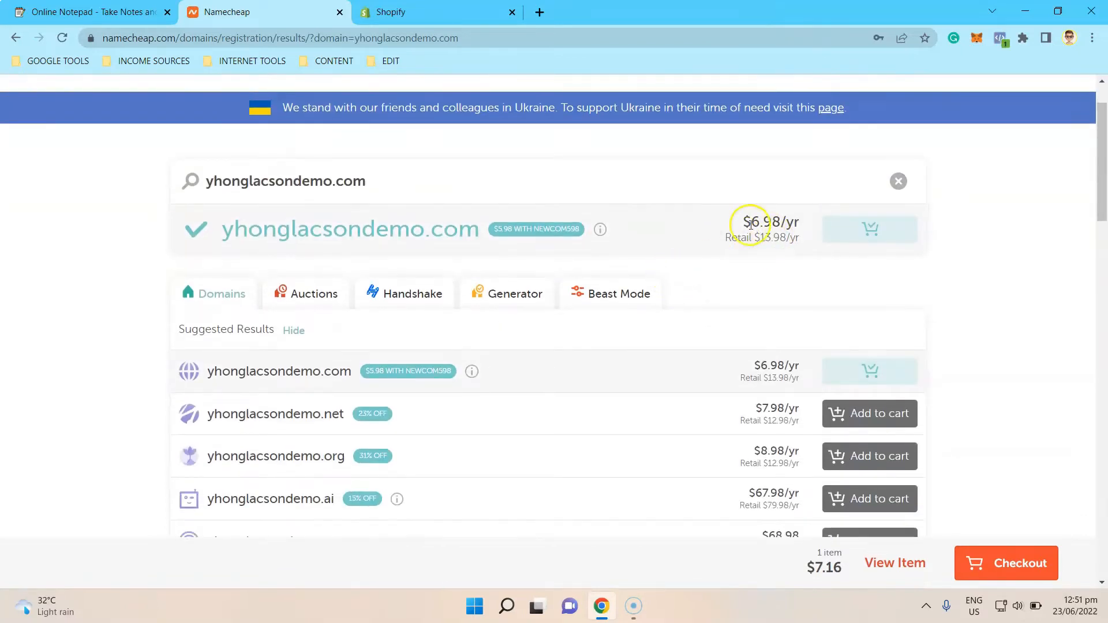
# Compare the yearly price of yhonglacsondemo.com in Shopify with the Namecheap price and other suggested extensions.
pyautogui.click(456, 12)
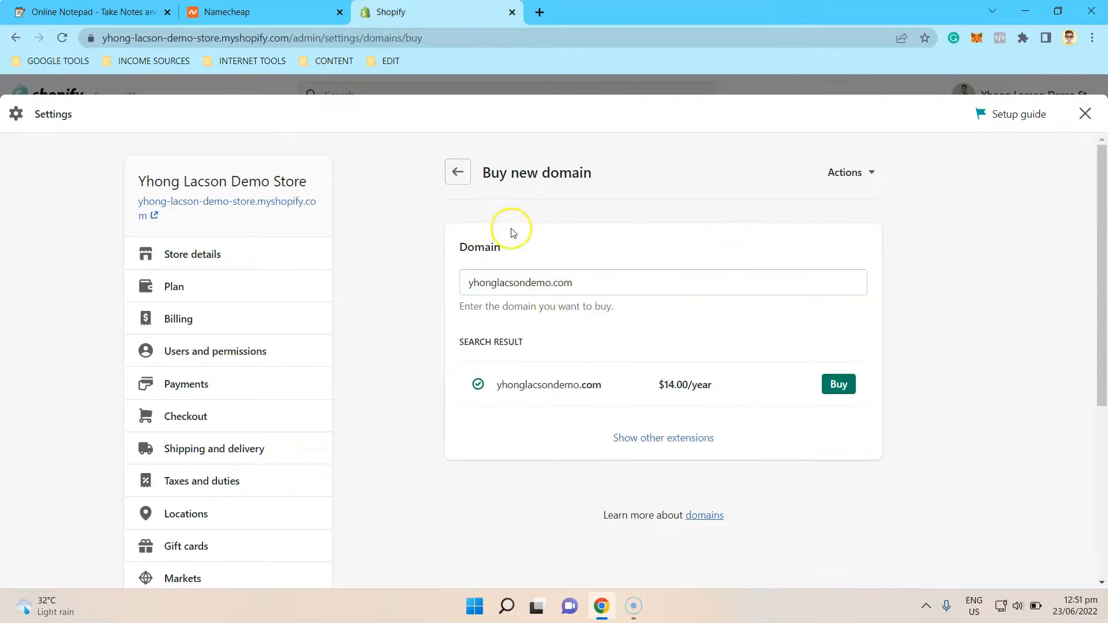
pyautogui.click(241, 12)
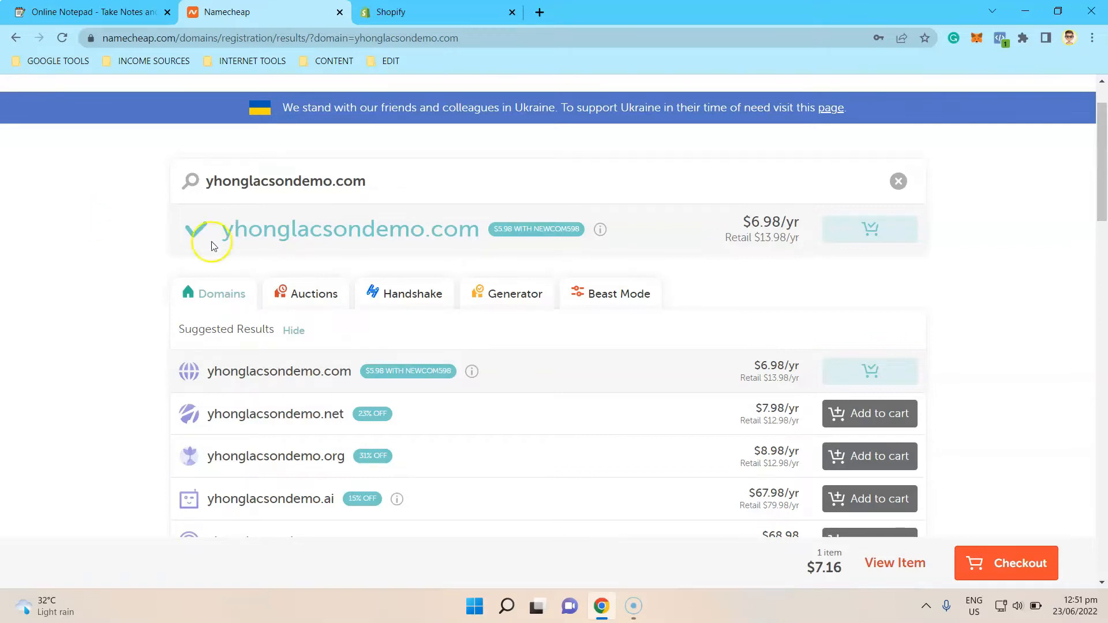
pyautogui.scroll(1, 346, 240)
pyautogui.scroll(-1, 786, 296)
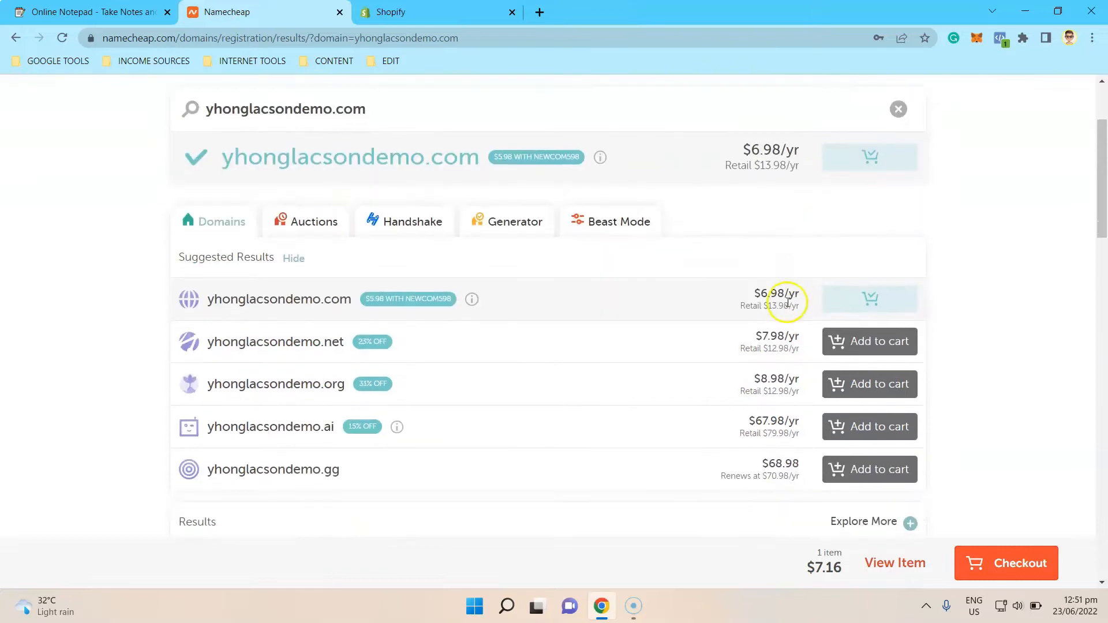
pyautogui.scroll(3, 386, 278)
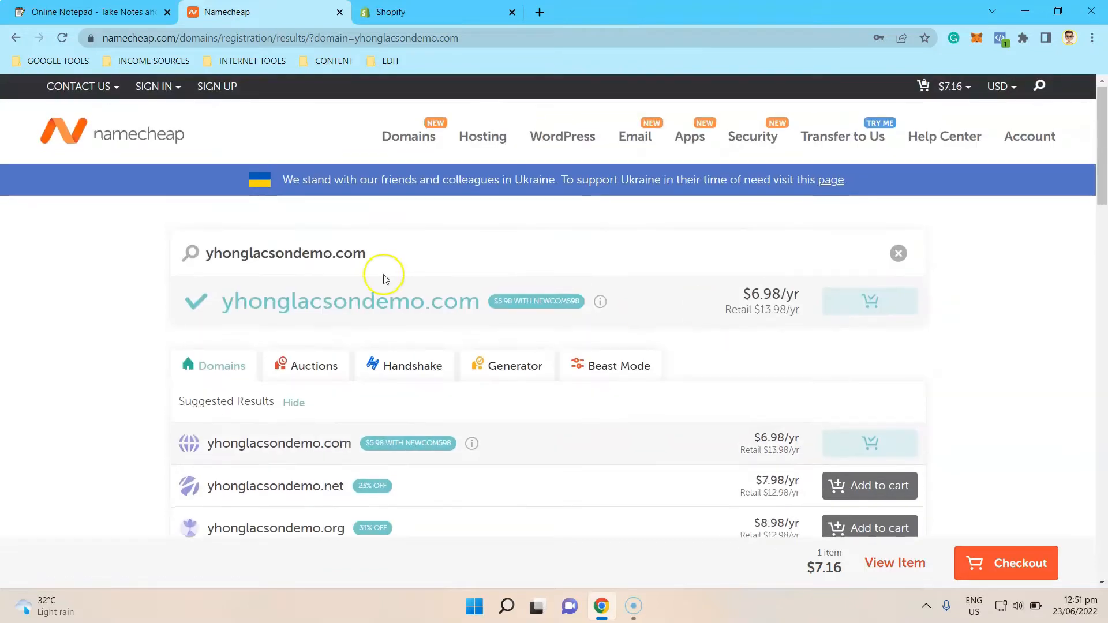
pyautogui.click(334, 252)
pyautogui.scroll(-2, 952, 461)
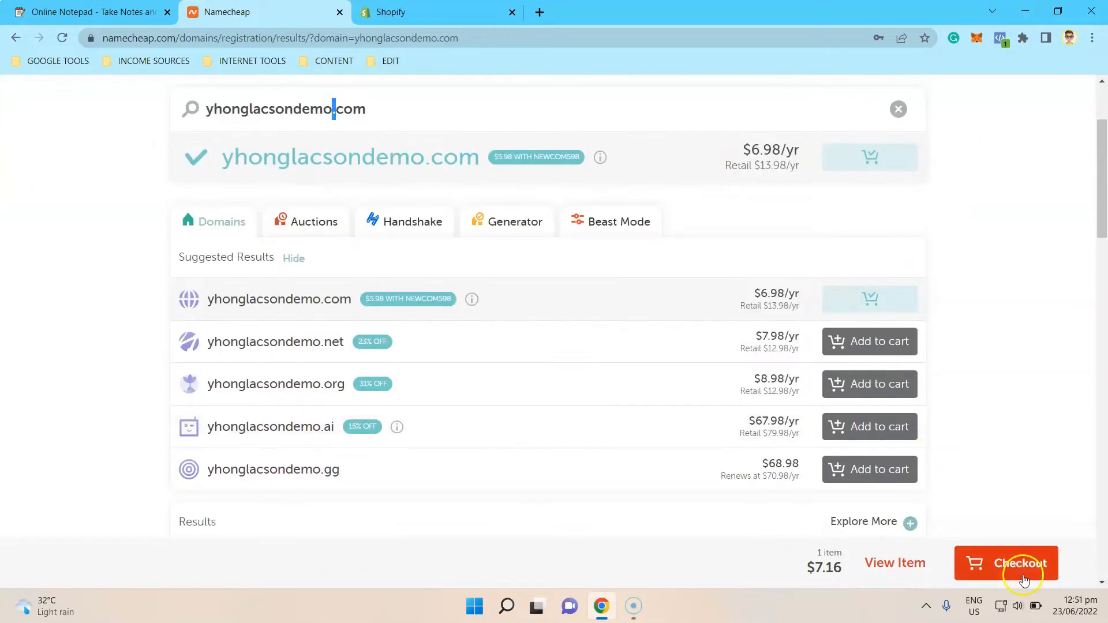
pyautogui.scroll(2, 808, 537)
# Check out the Namecheap cart and apply the promo code COUPONFCNC copied from the aNotepad note.
pyautogui.click(985, 563)
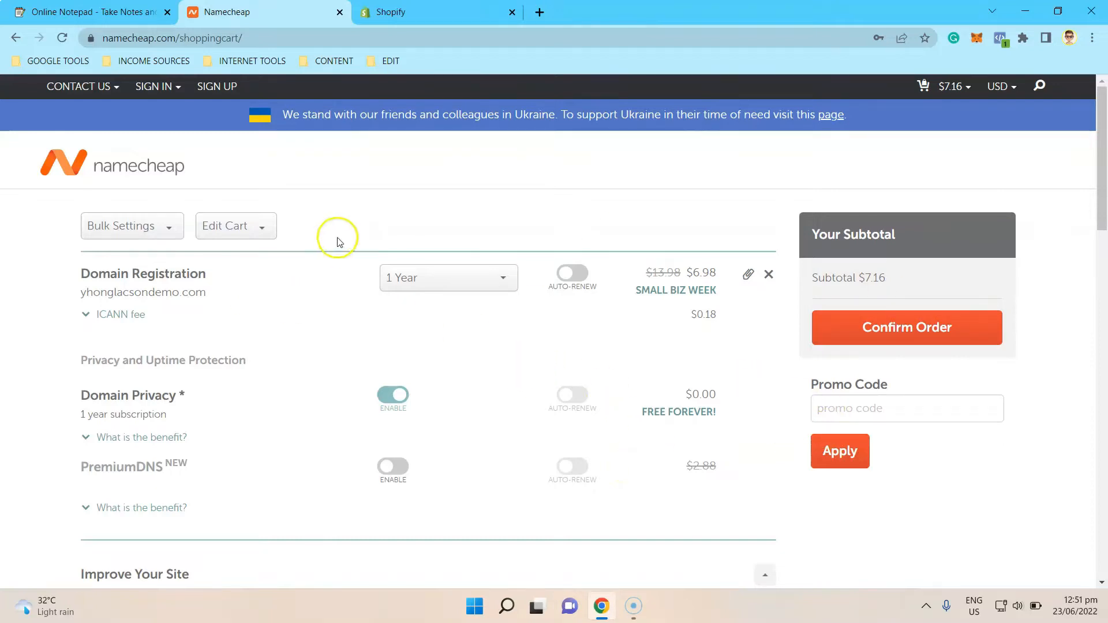
pyautogui.click(92, 11)
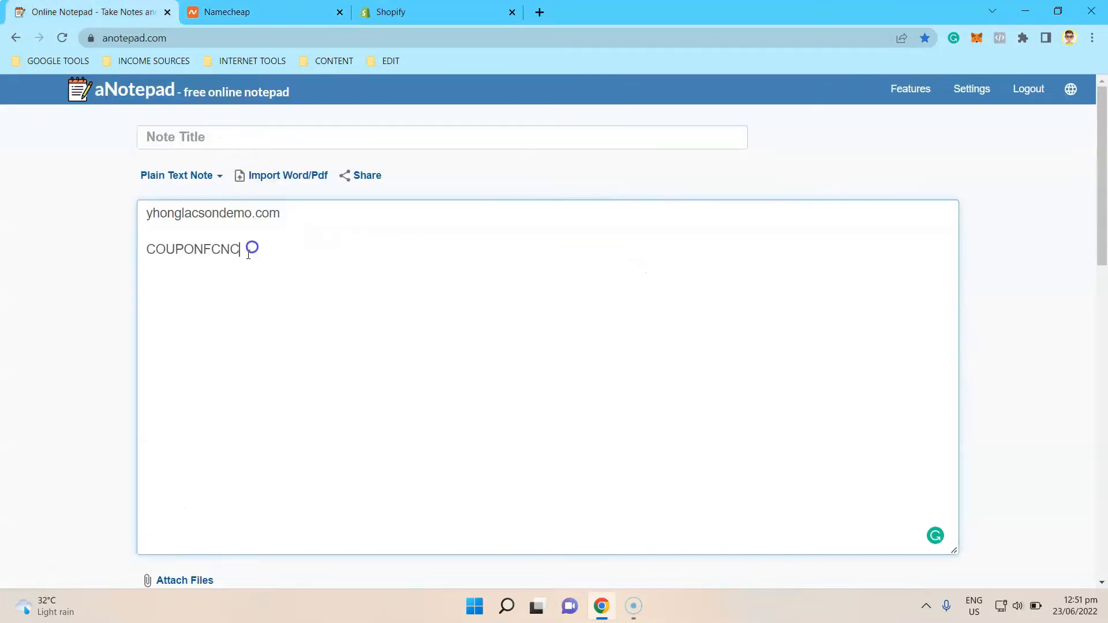
pyautogui.moveTo(249, 249); pyautogui.dragTo(124, 253)
pyautogui.hotkey('ctrl', 'c')
pyautogui.click(266, 11)
pyautogui.click(831, 407)
pyautogui.hotkey('ctrl', 'v')
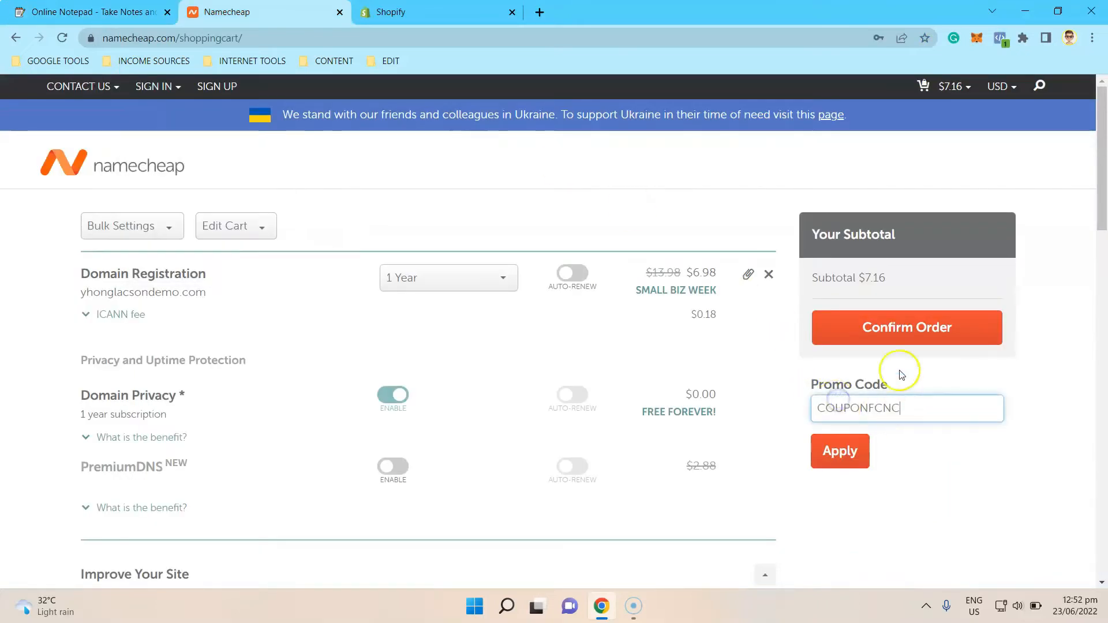
pyautogui.click(853, 458)
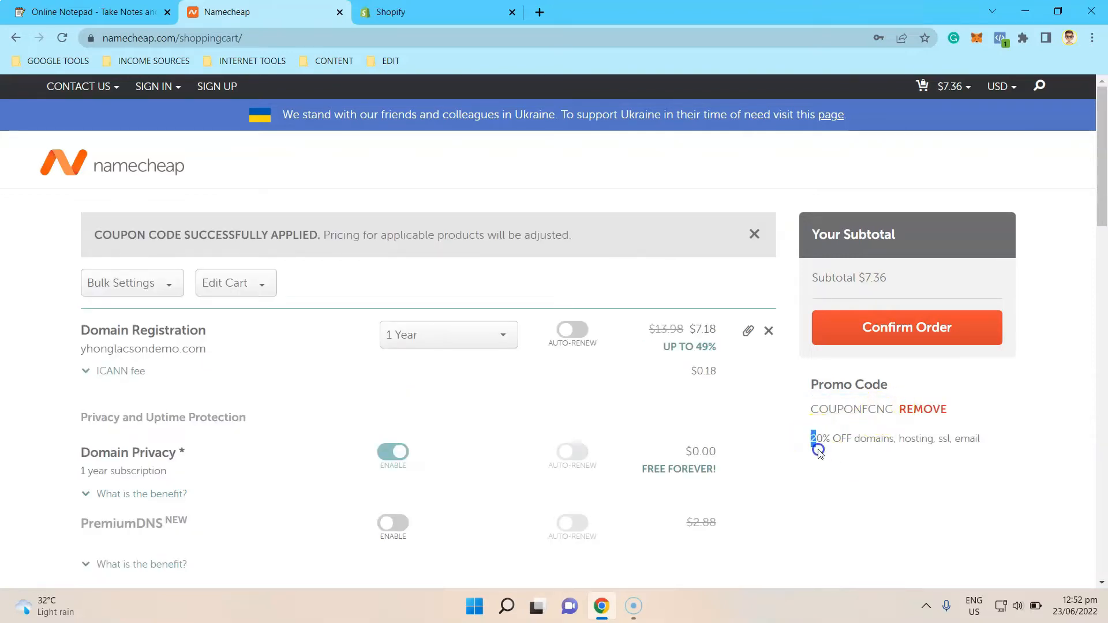
# Review the discounted cart and its optional add-ons, and confirm the order.
pyautogui.scroll(-10, 838, 464)
pyautogui.scroll(10, 797, 366)
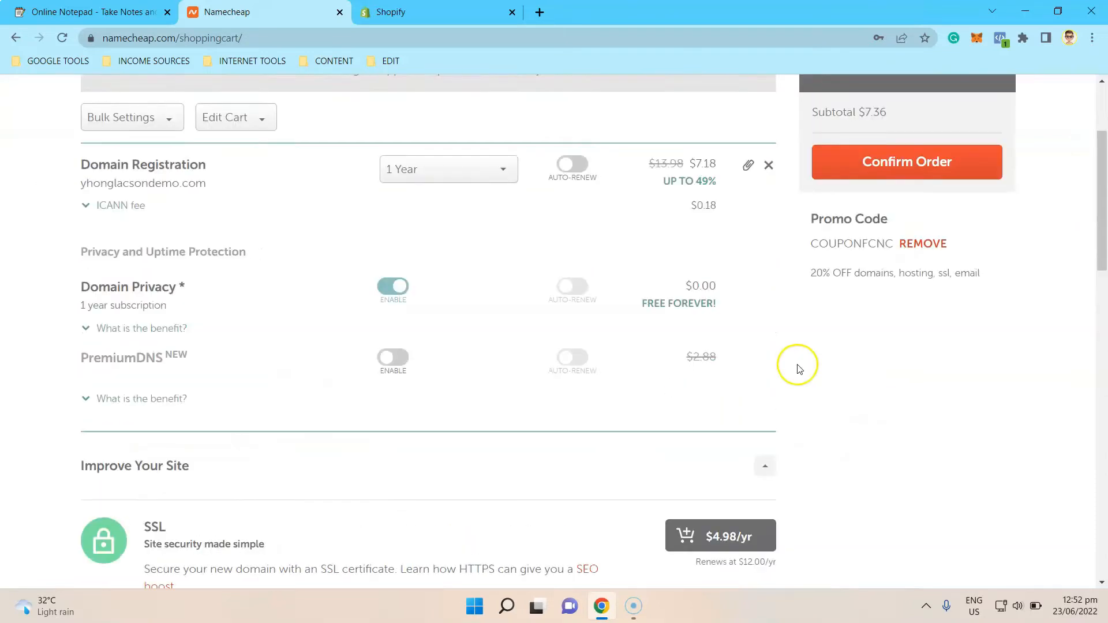
pyautogui.scroll(-6, 609, 304)
pyautogui.scroll(-14, 724, 349)
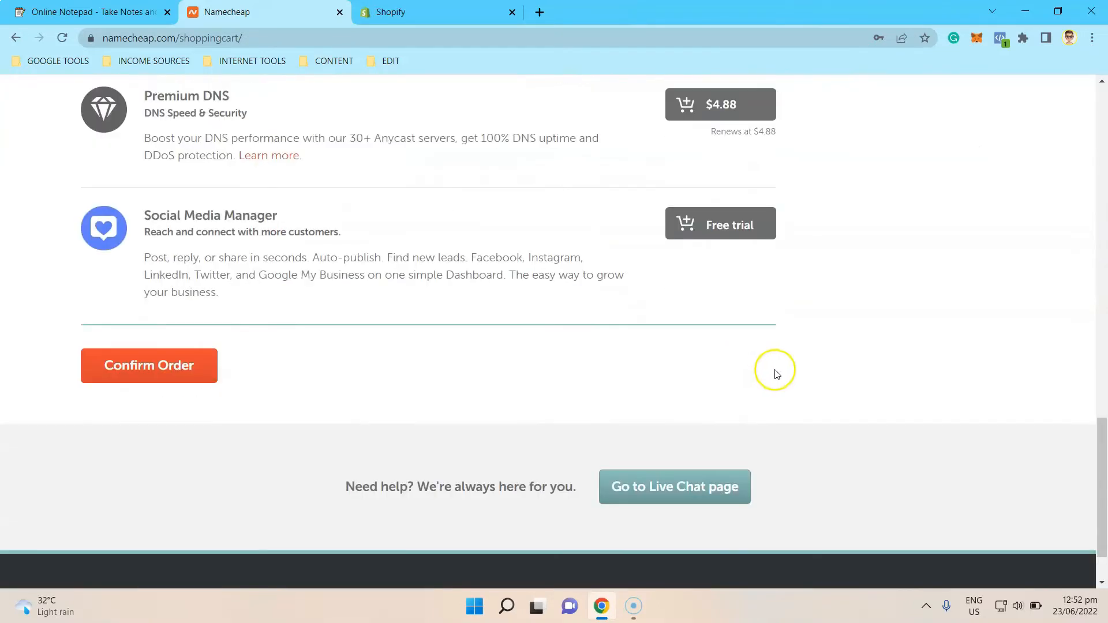
pyautogui.scroll(15, 773, 369)
pyautogui.scroll(5, 806, 328)
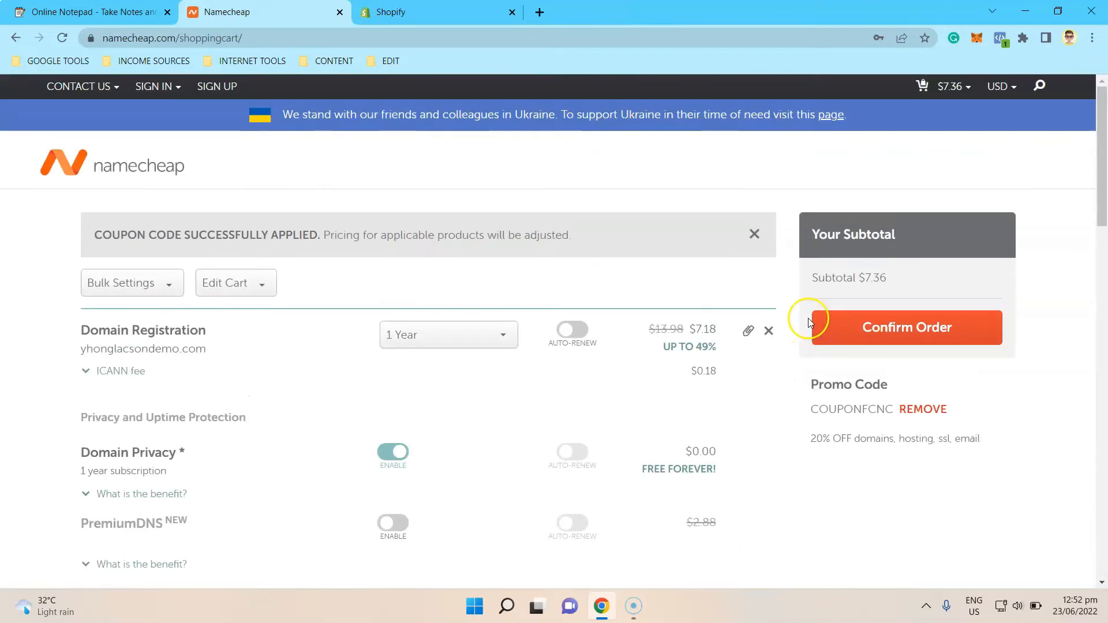
pyautogui.click(902, 340)
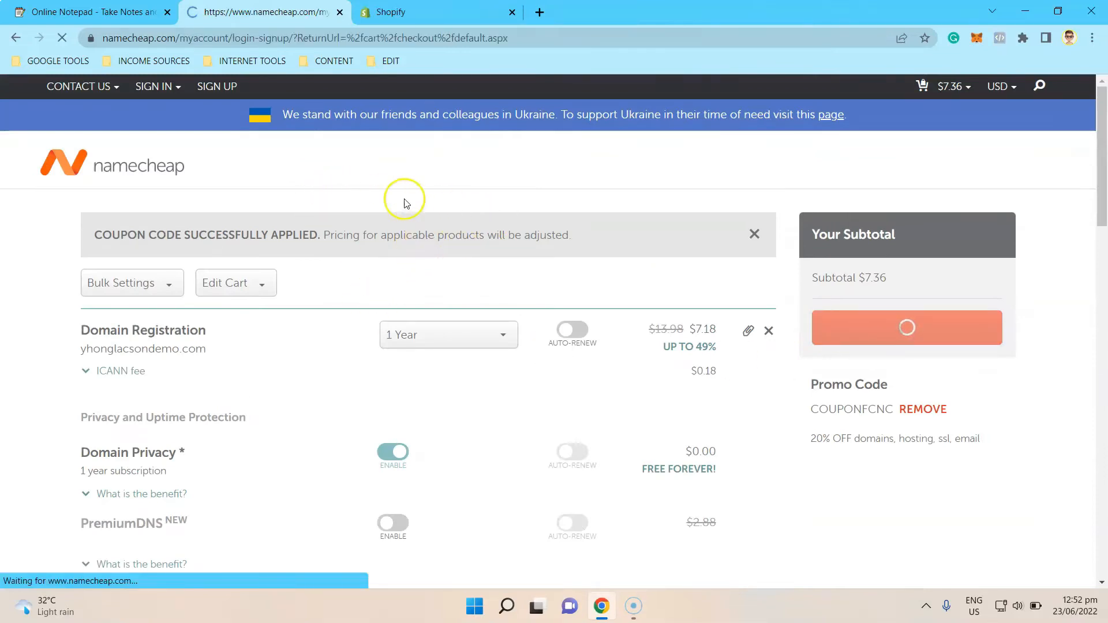
# Sign in to the existing Namecheap account with the saved username and password.
pyautogui.scroll(-8, 815, 262)
pyautogui.scroll(7, 814, 398)
pyautogui.scroll(-4, 786, 327)
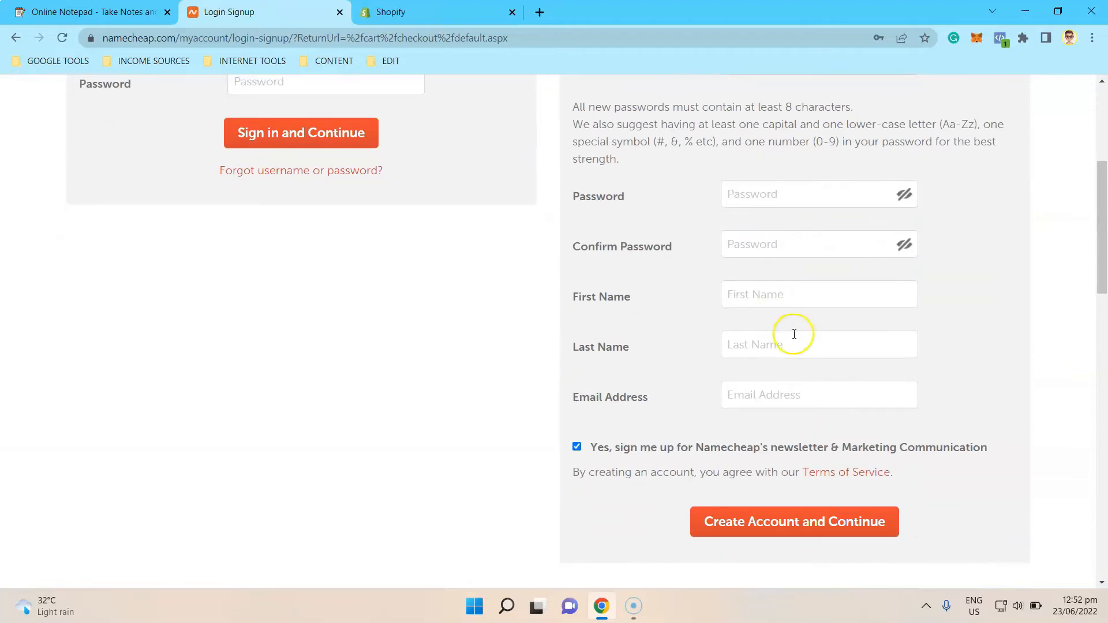
pyautogui.scroll(4, 796, 348)
pyautogui.scroll(-1, 816, 359)
pyautogui.scroll(2, 825, 329)
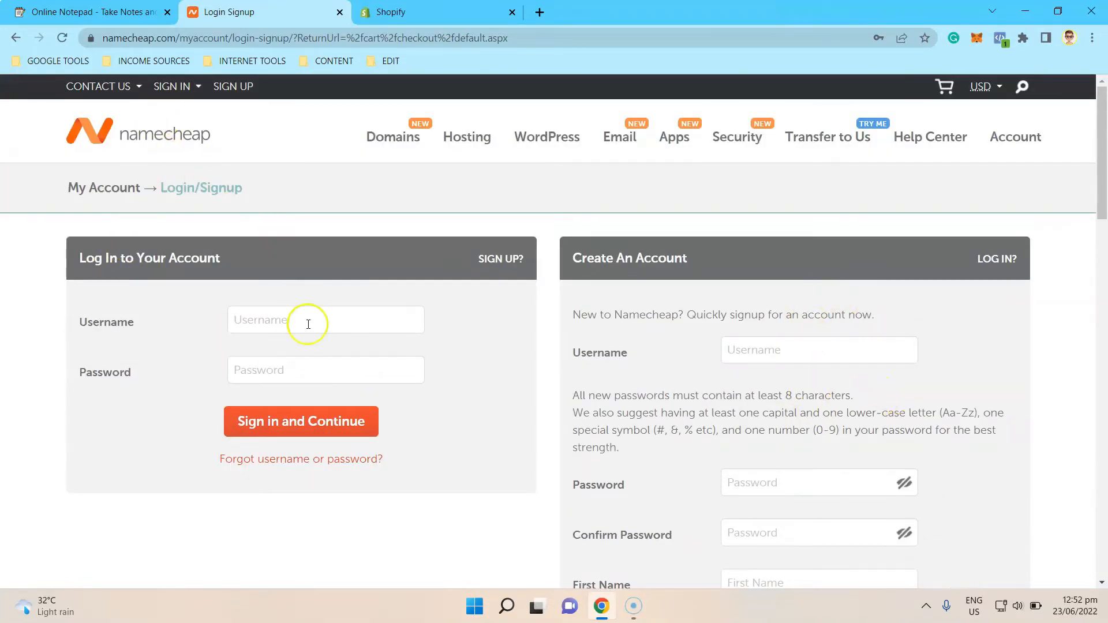
pyautogui.click(254, 324)
pyautogui.click(311, 354)
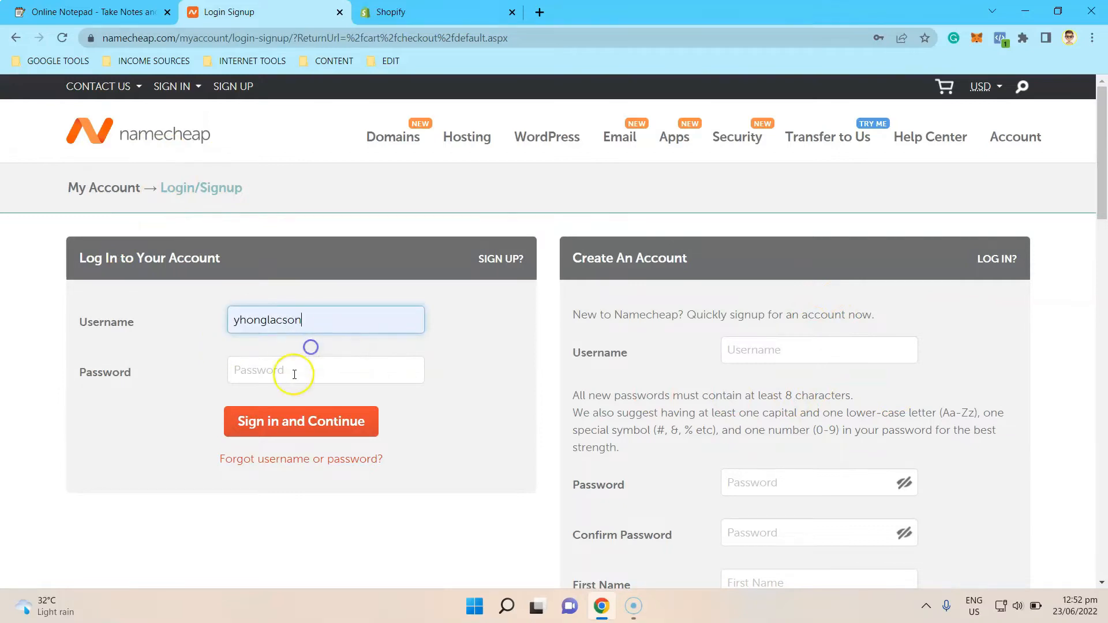
pyautogui.click(290, 373)
pyautogui.click(326, 410)
pyautogui.click(274, 426)
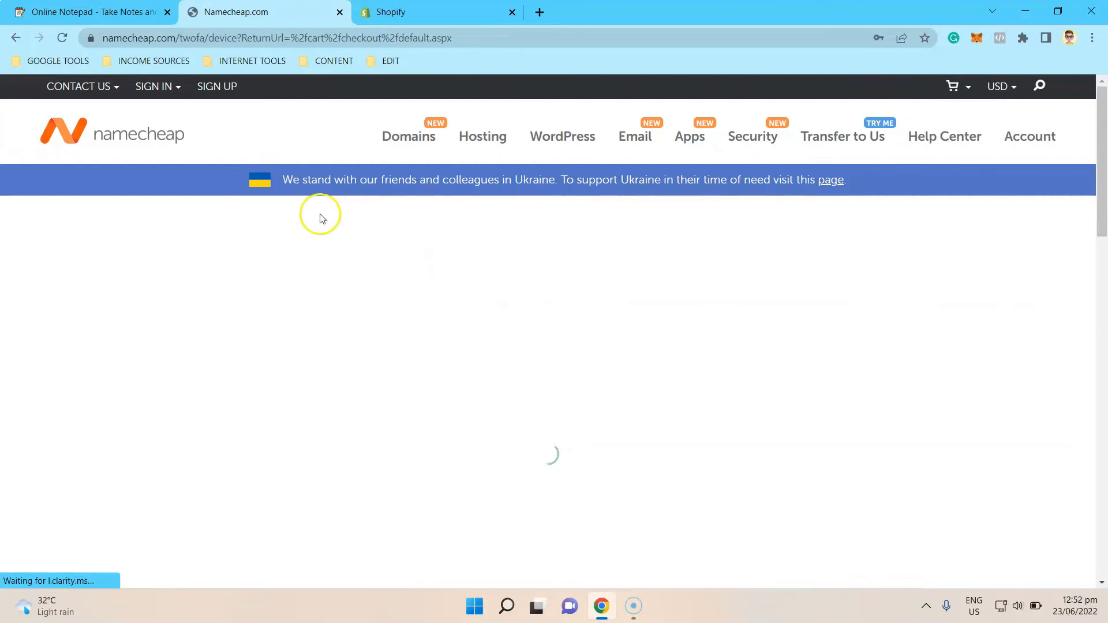
# Open the Namecheap sign-in confirmation email in Gmail and copy its verification code.
pyautogui.click(539, 12)
pyautogui.click(52, 61)
pyautogui.click(52, 82)
pyautogui.click(343, 220)
pyautogui.scroll(-4, 638, 503)
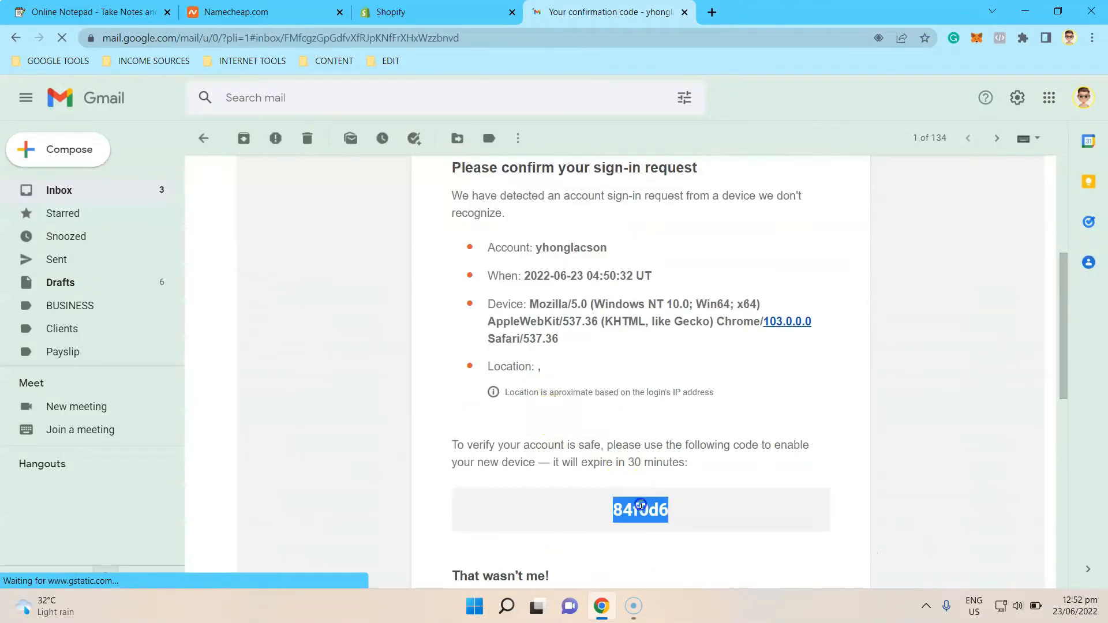
pyautogui.doubleClick(639, 508)
pyautogui.hotkey('ctrl', 'c')
pyautogui.click(248, 12)
pyautogui.click(544, 398)
pyautogui.hotkey('ctrl', 'v')
pyautogui.click(548, 486)
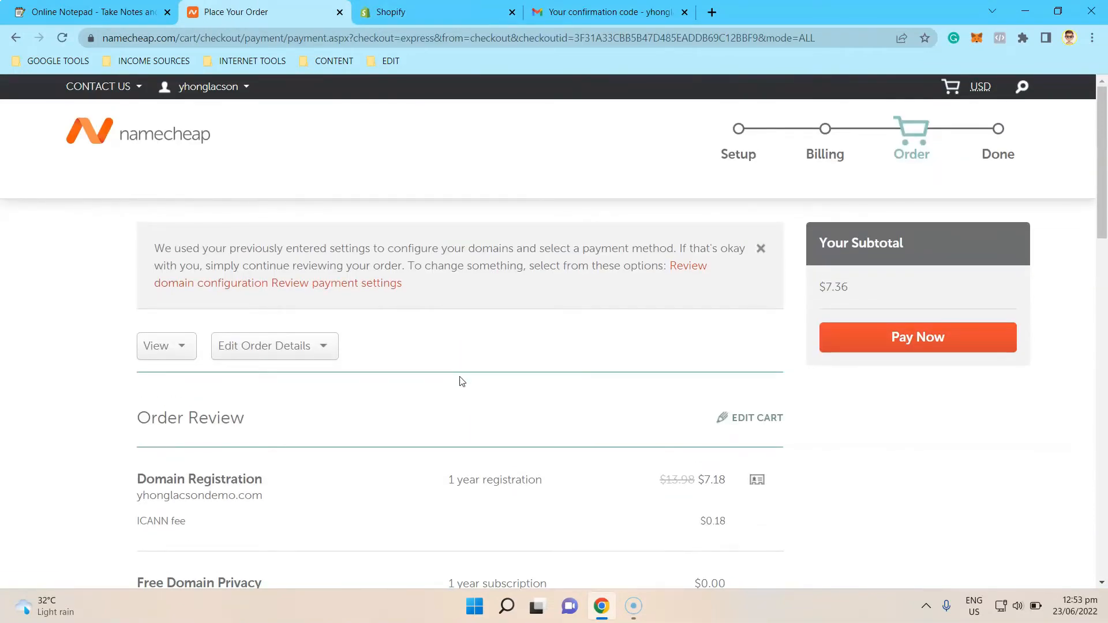
# Examine the order review for the domain registration, its privacy subscription and the subtotal.
pyautogui.scroll(-1, 633, 189)
pyautogui.scroll(1, 690, 281)
pyautogui.scroll(-2, 684, 293)
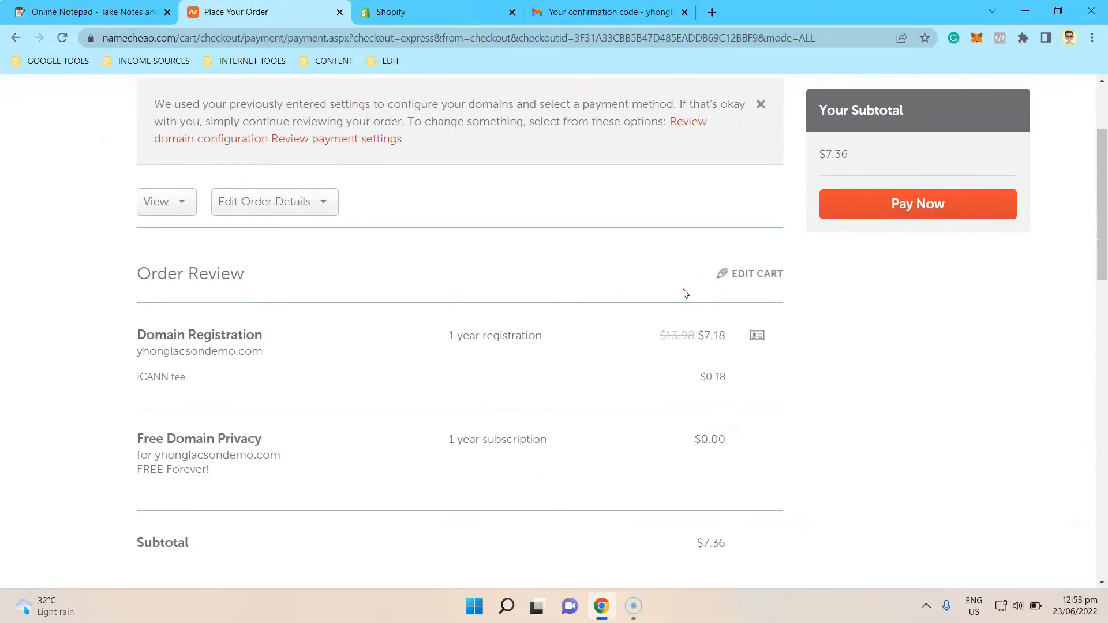
pyautogui.scroll(2, 689, 295)
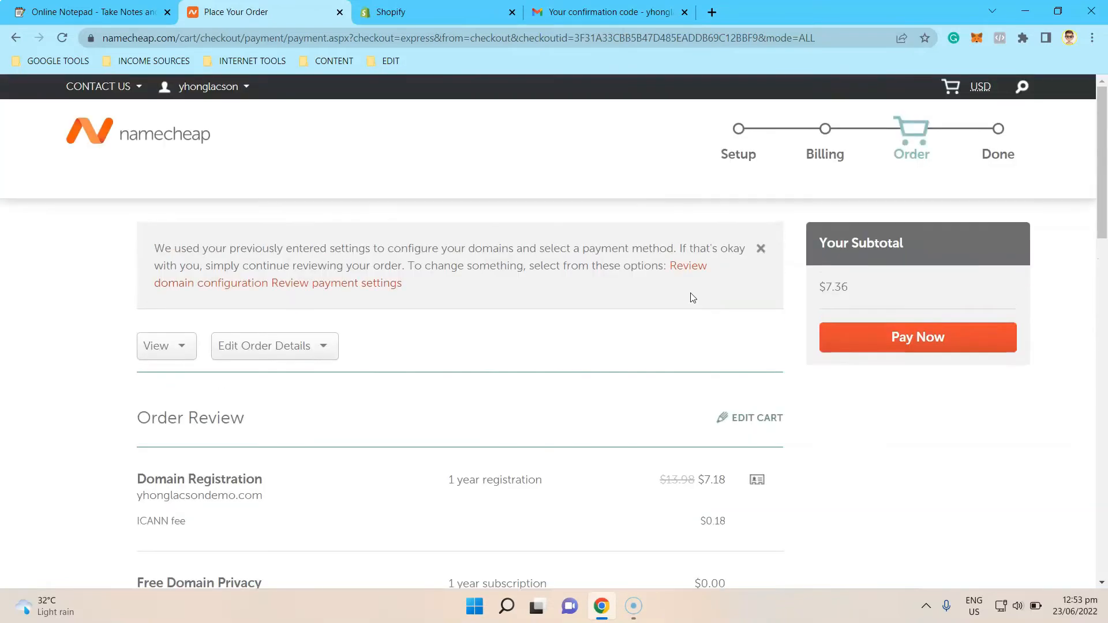
pyautogui.scroll(-1, 663, 333)
pyautogui.scroll(-1, 653, 345)
pyautogui.scroll(2, 566, 369)
# Leave the order page and open the Namecheap account dashboard.
pyautogui.click(171, 95)
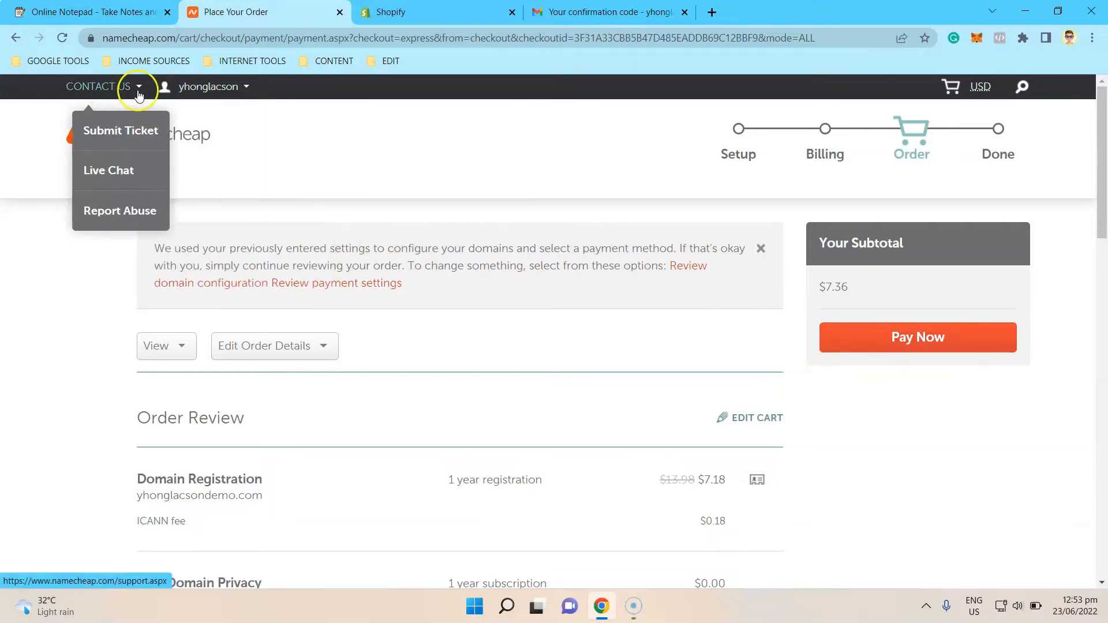
pyautogui.click(181, 242)
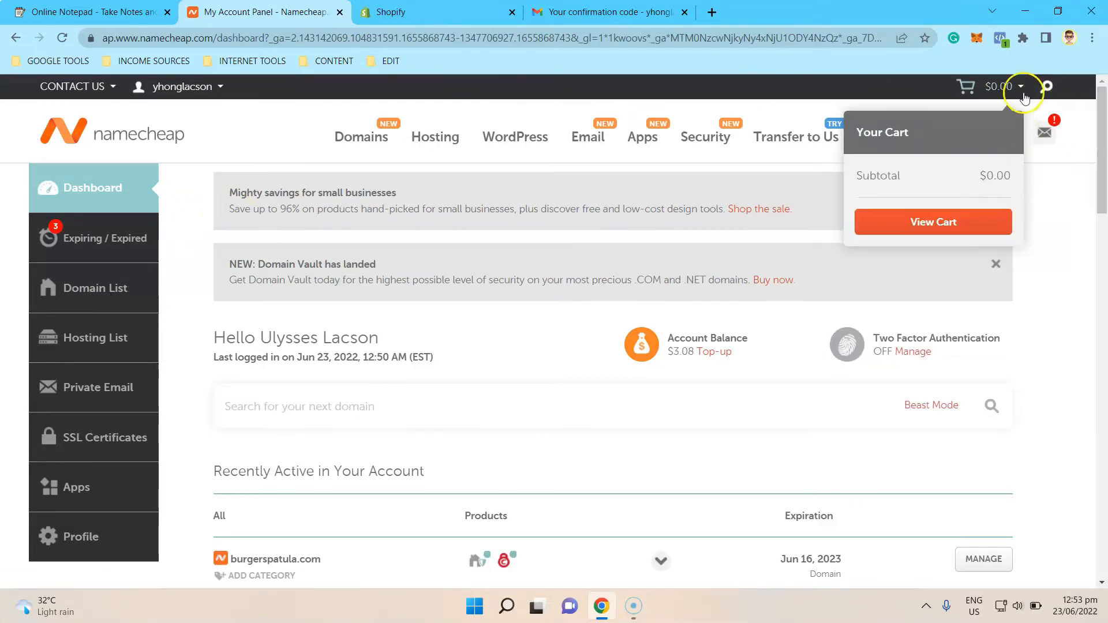
pyautogui.moveTo(929, 143)
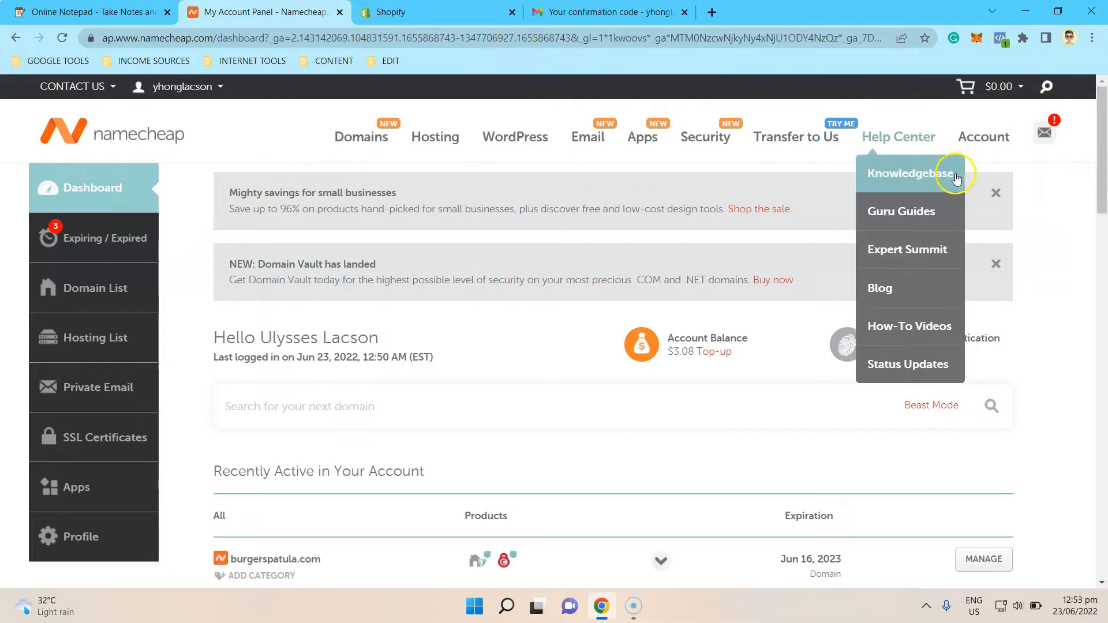
# Reload the Namecheap account dashboard and open the list of owned domains.
pyautogui.moveTo(176, 91)
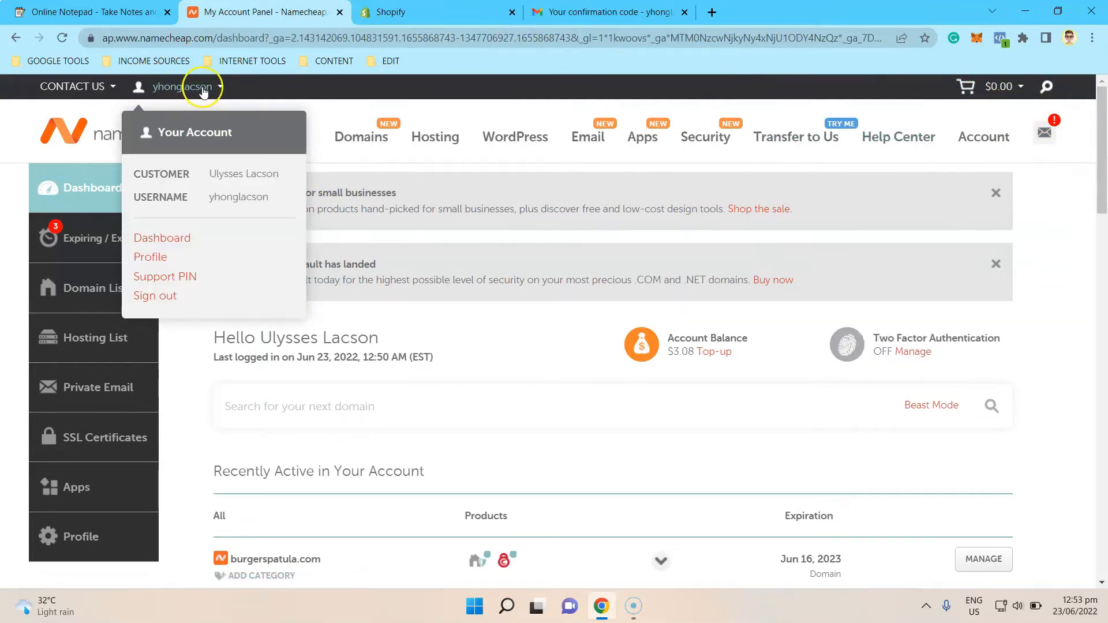
pyautogui.click(154, 238)
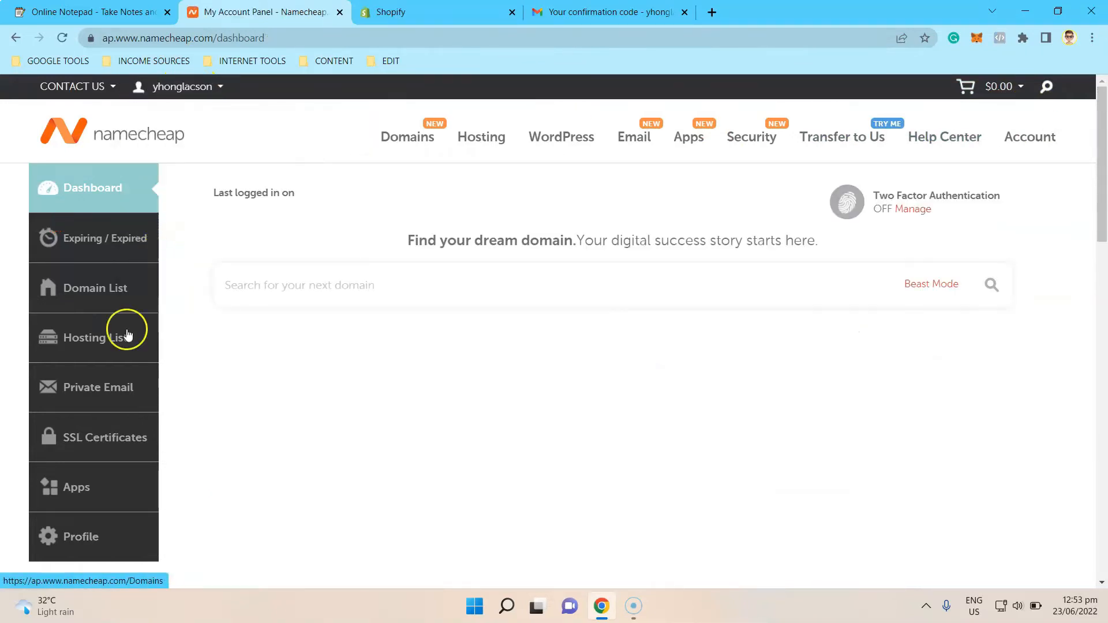
pyautogui.click(90, 289)
# Examine the domain list for a registered domain suitable for connecting to the Shopify store.
pyautogui.scroll(-3, 376, 304)
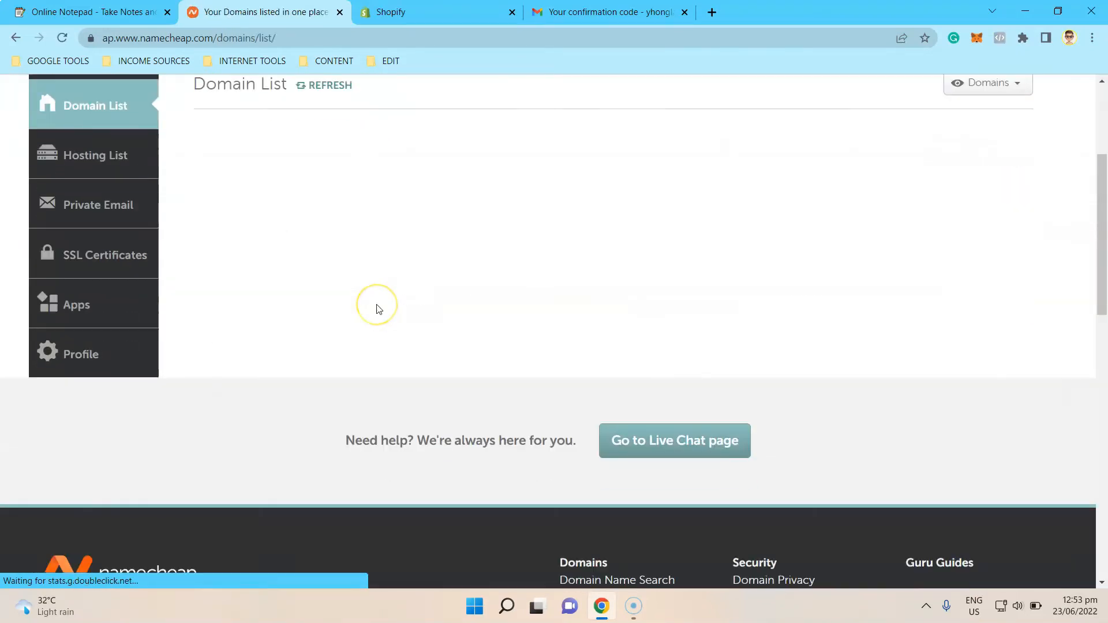
pyautogui.scroll(-15, 376, 307)
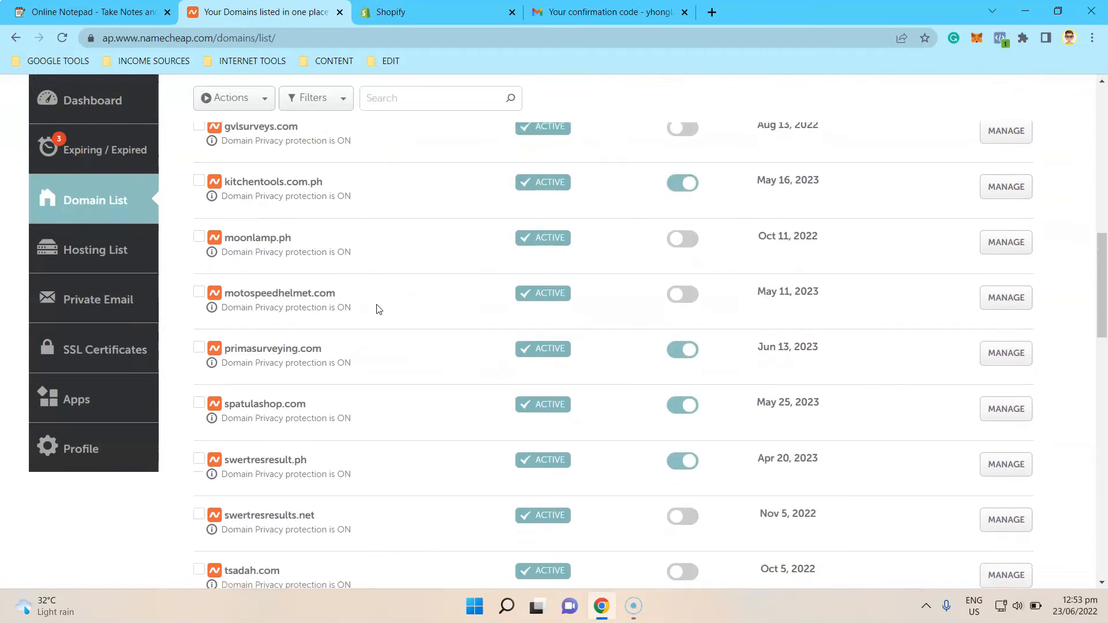
pyautogui.scroll(-5, 378, 308)
pyautogui.scroll(10, 378, 309)
pyautogui.scroll(-12, 378, 308)
pyautogui.scroll(6, 378, 308)
pyautogui.scroll(15, 369, 306)
pyautogui.scroll(-6, 339, 320)
pyautogui.scroll(2, 339, 321)
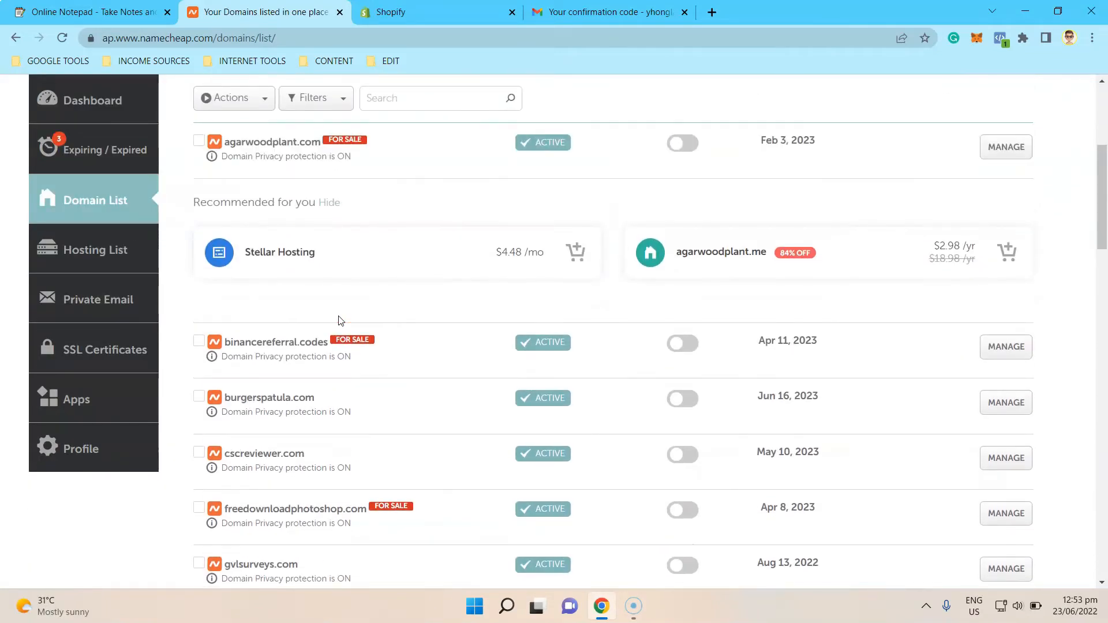
pyautogui.scroll(4, 339, 320)
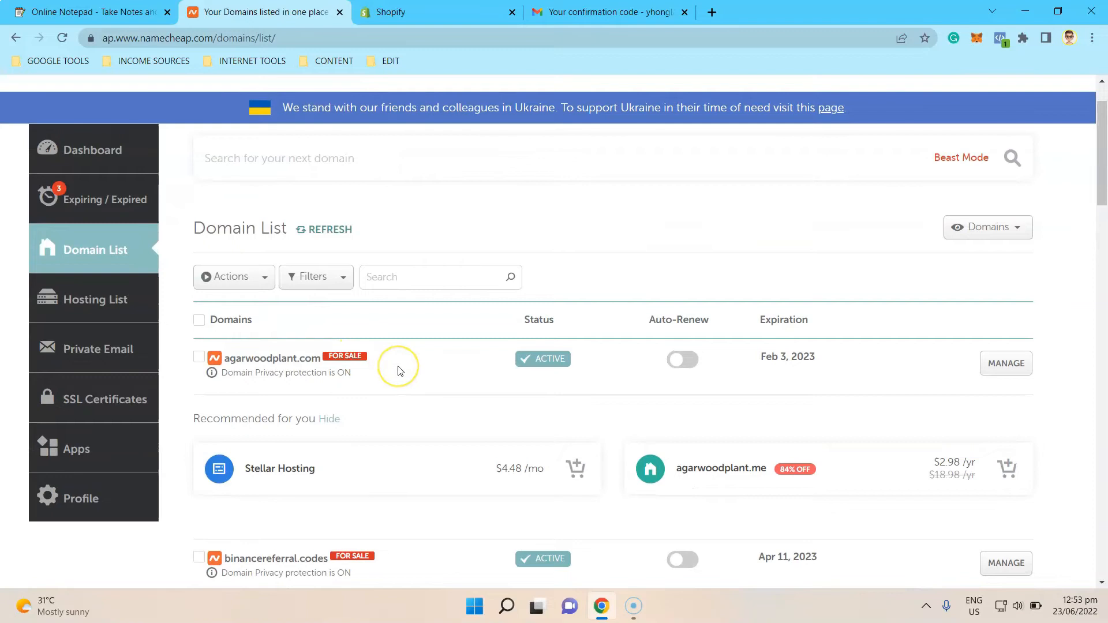
# Open the management page of versonsurveying.com from the domain list.
pyautogui.scroll(-15, 398, 370)
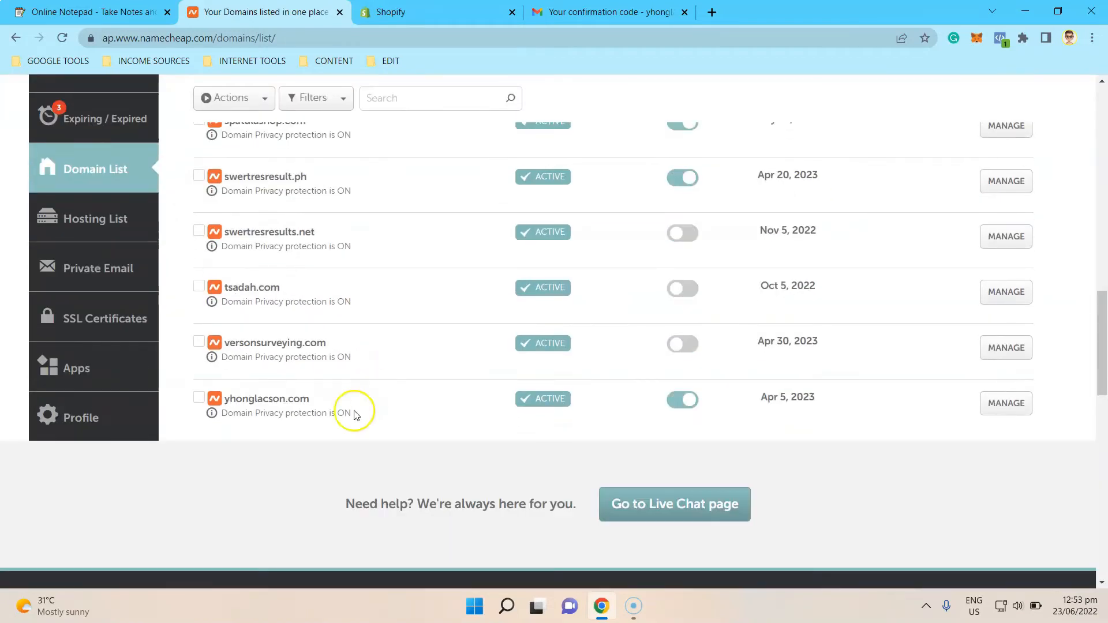
pyautogui.scroll(1, 288, 427)
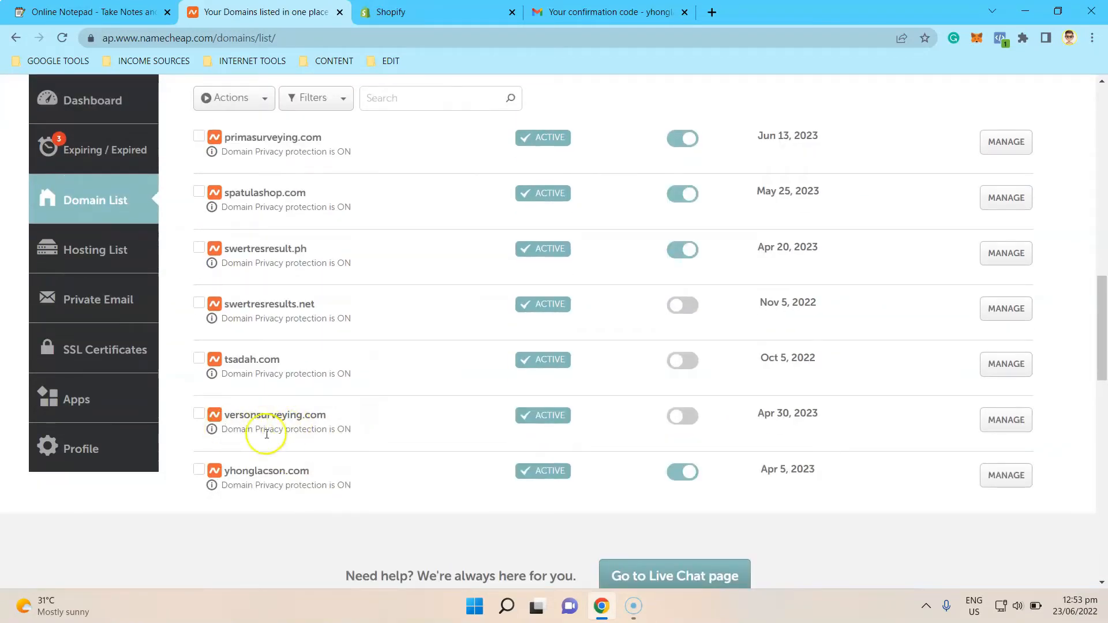
pyautogui.click(223, 536)
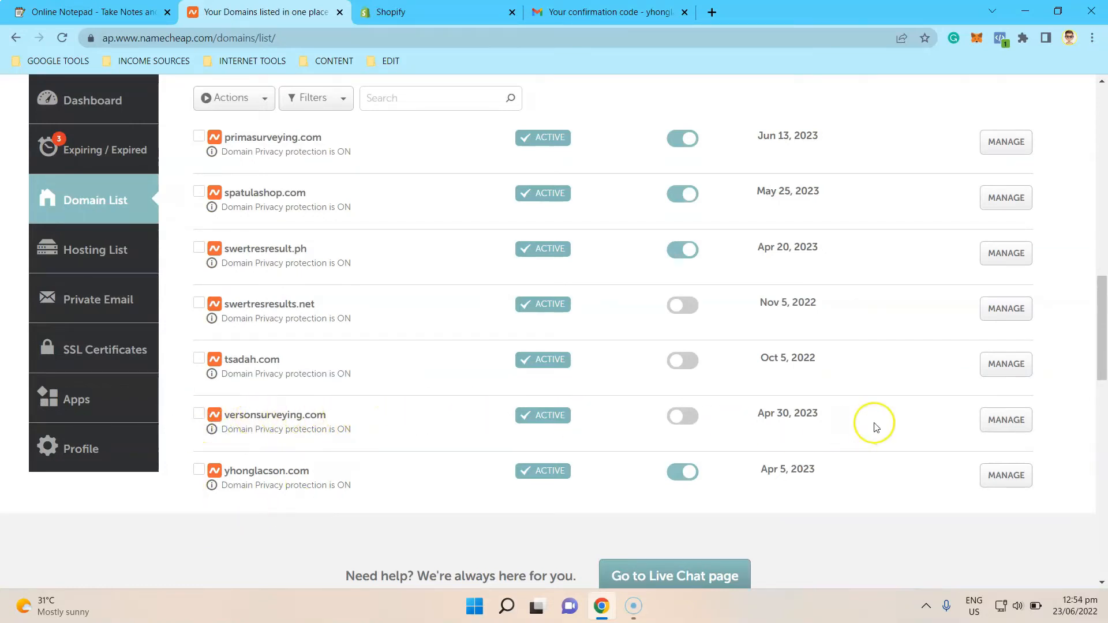
pyautogui.click(1002, 428)
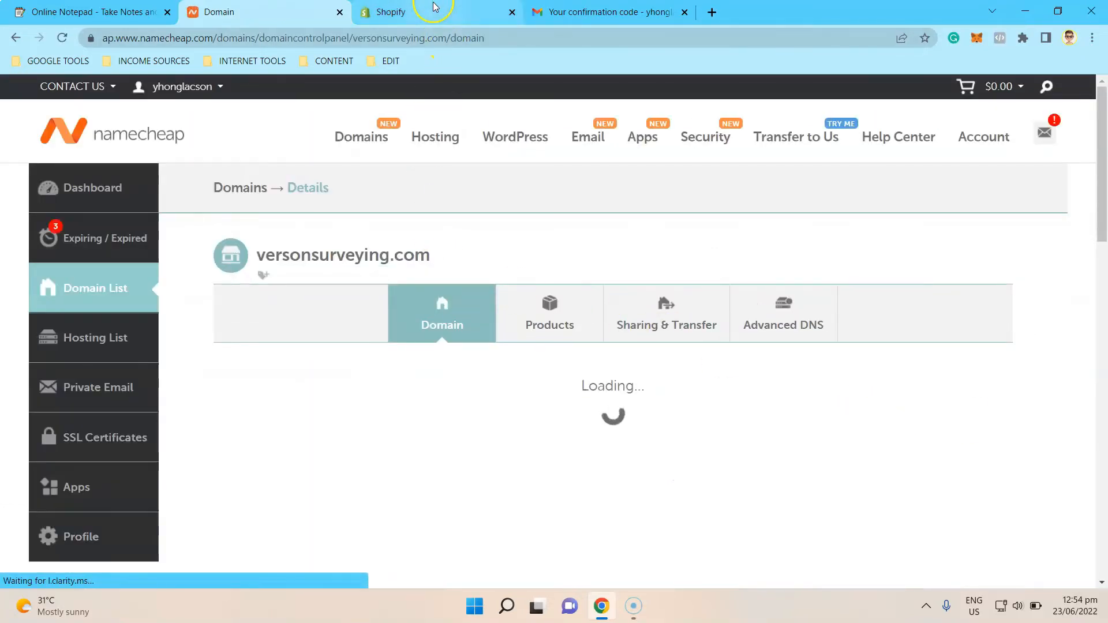
# Switch to Shopify, leave the domain purchase page and start connecting an existing domain.
pyautogui.click(435, 8)
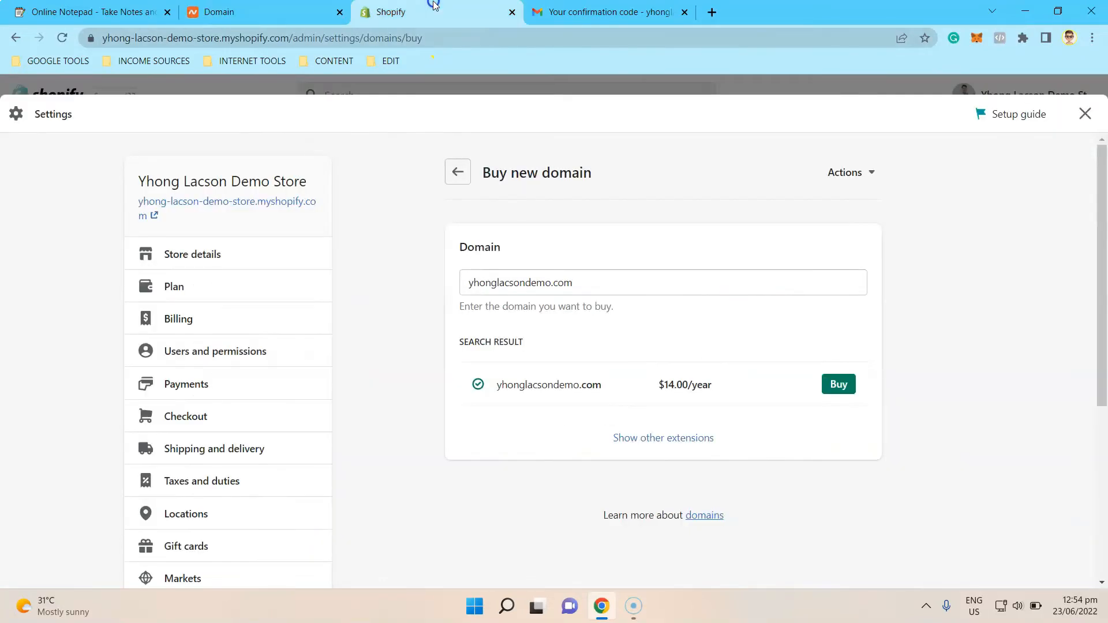
pyautogui.click(458, 172)
pyautogui.scroll(-3, 593, 512)
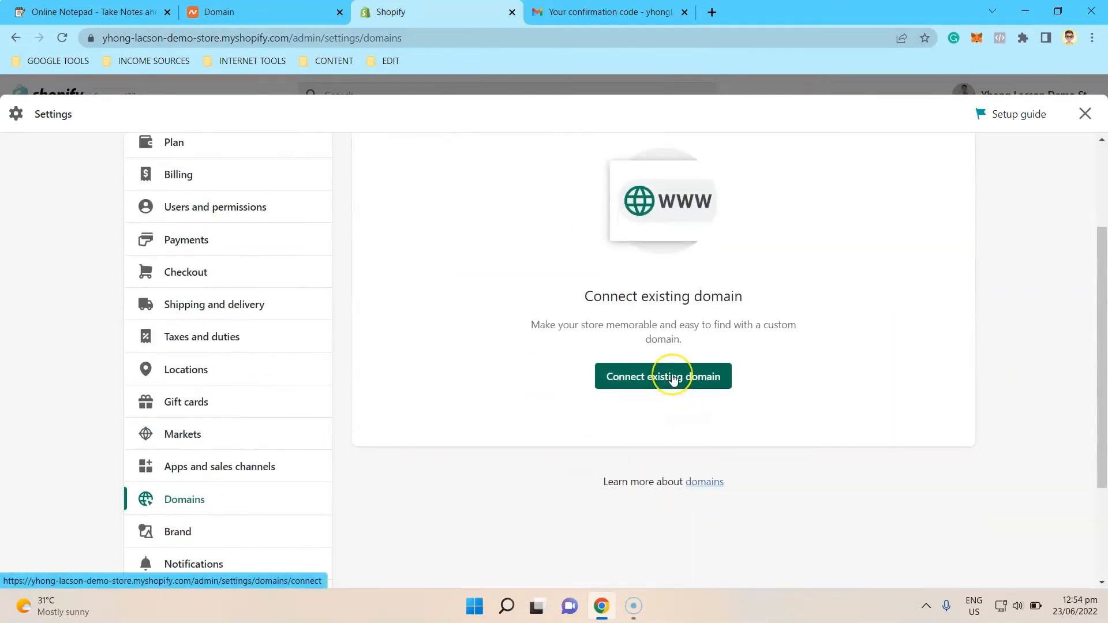
pyautogui.click(671, 382)
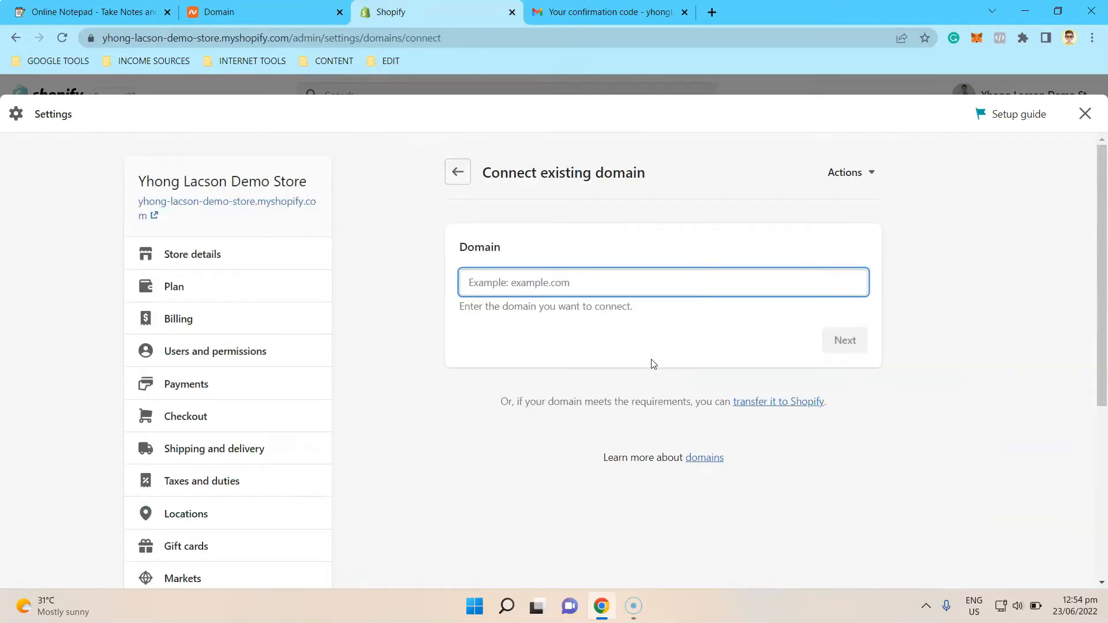
# Copy the domain name versonsurveying.com from Namecheap and submit it in Shopify as the existing domain to connect.
pyautogui.click(219, 12)
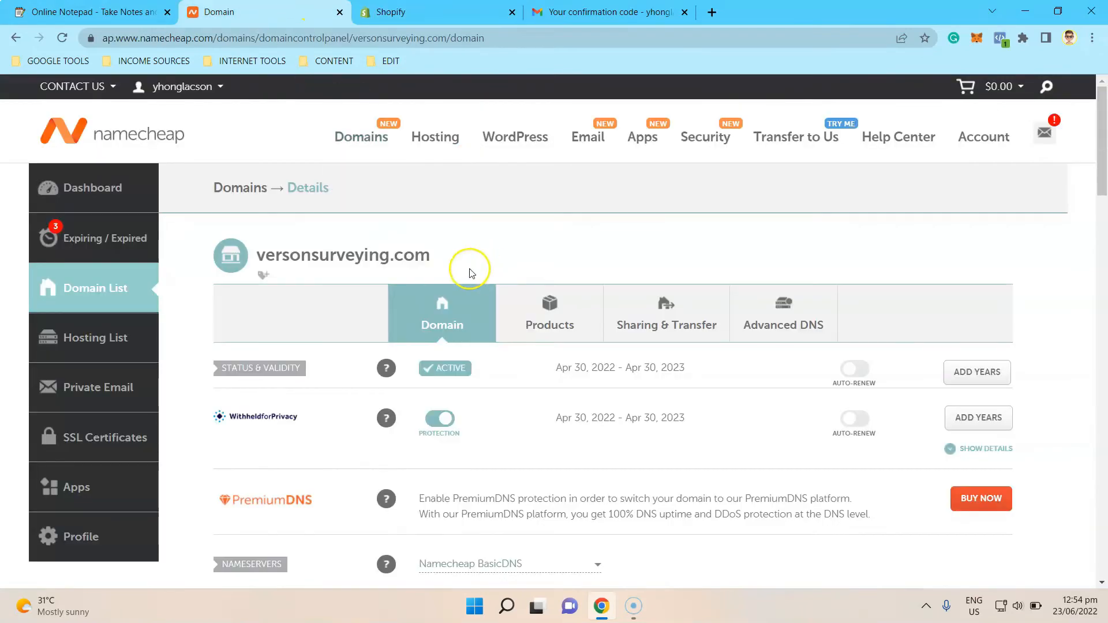
pyautogui.moveTo(456, 258); pyautogui.dragTo(252, 259)
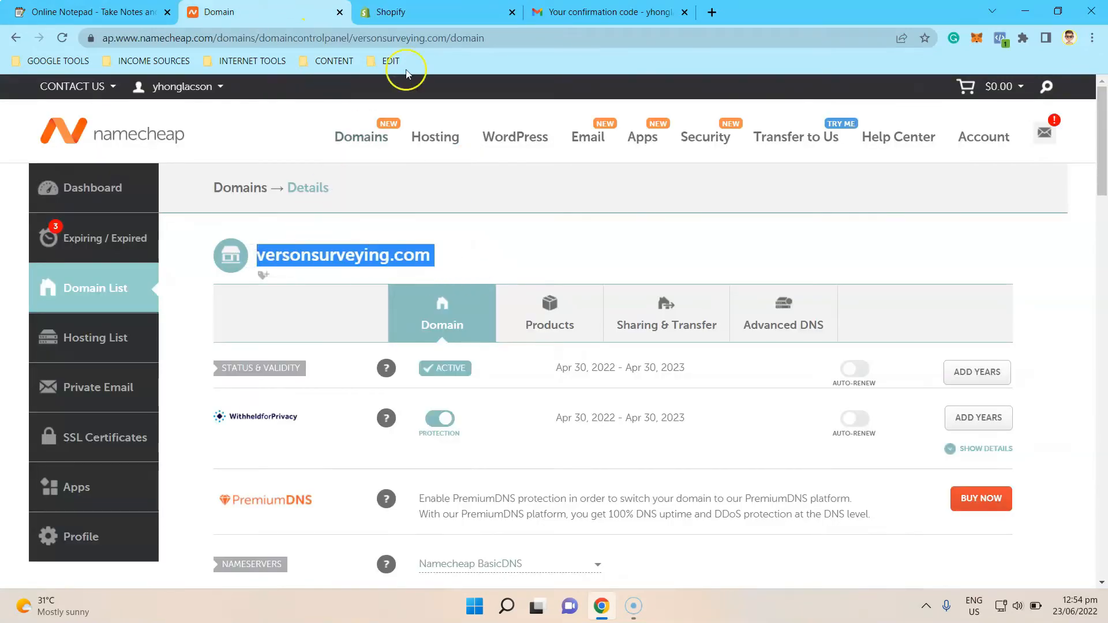
pyautogui.hotkey('ctrl', 'c')
pyautogui.click(456, 11)
pyautogui.hotkey('ctrl', 'v')
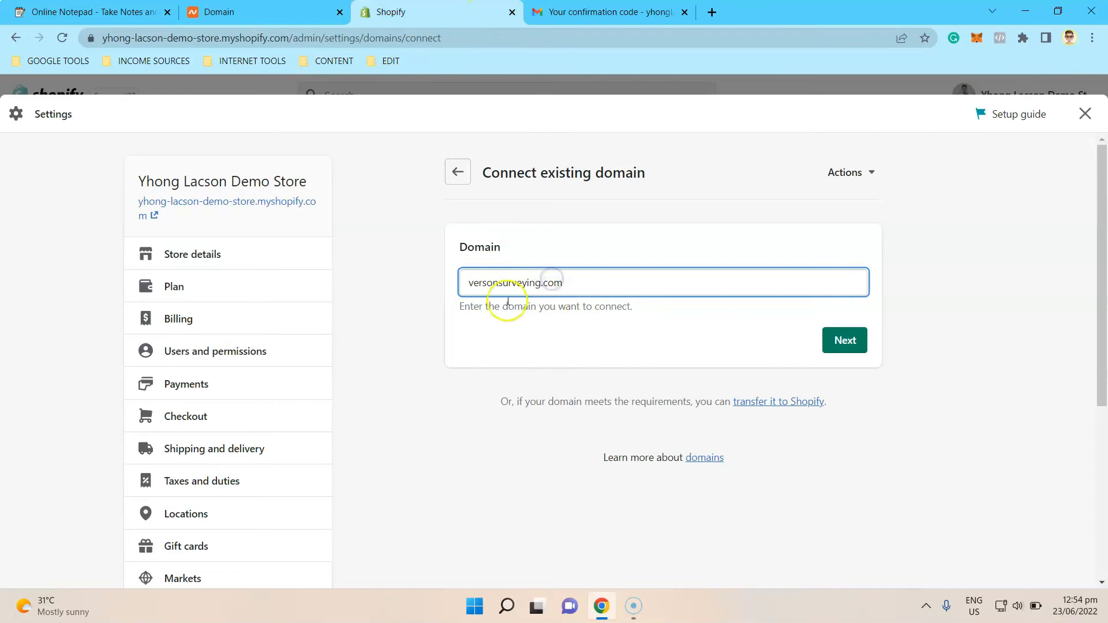
pyautogui.click(843, 342)
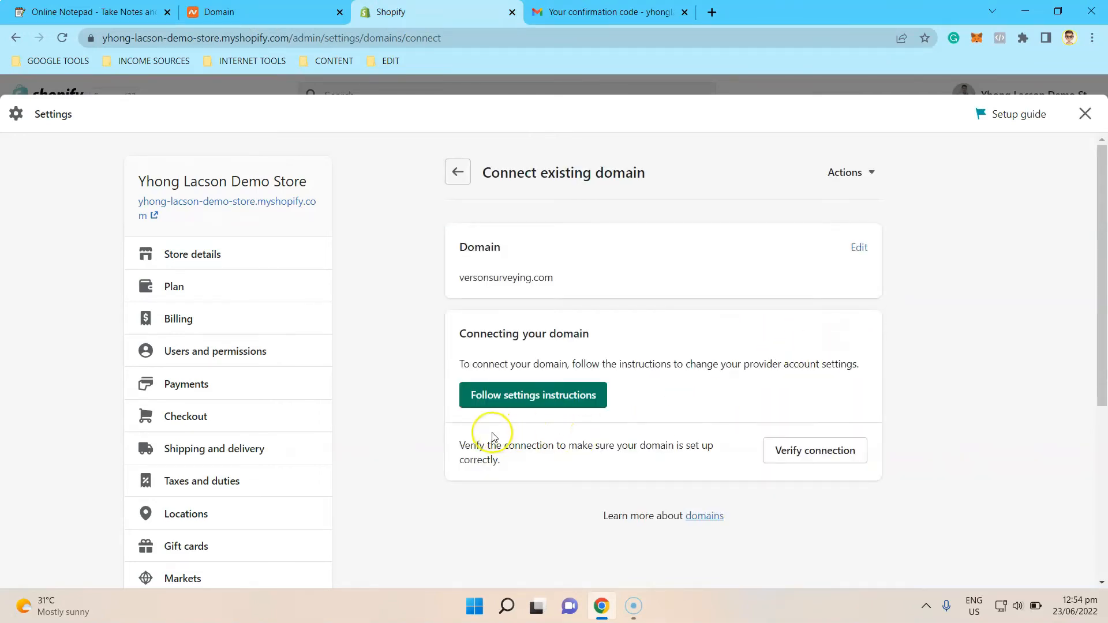
# Verify the connection of versonsurveying.com in Shopify and review the required A and CNAME records.
pyautogui.click(807, 456)
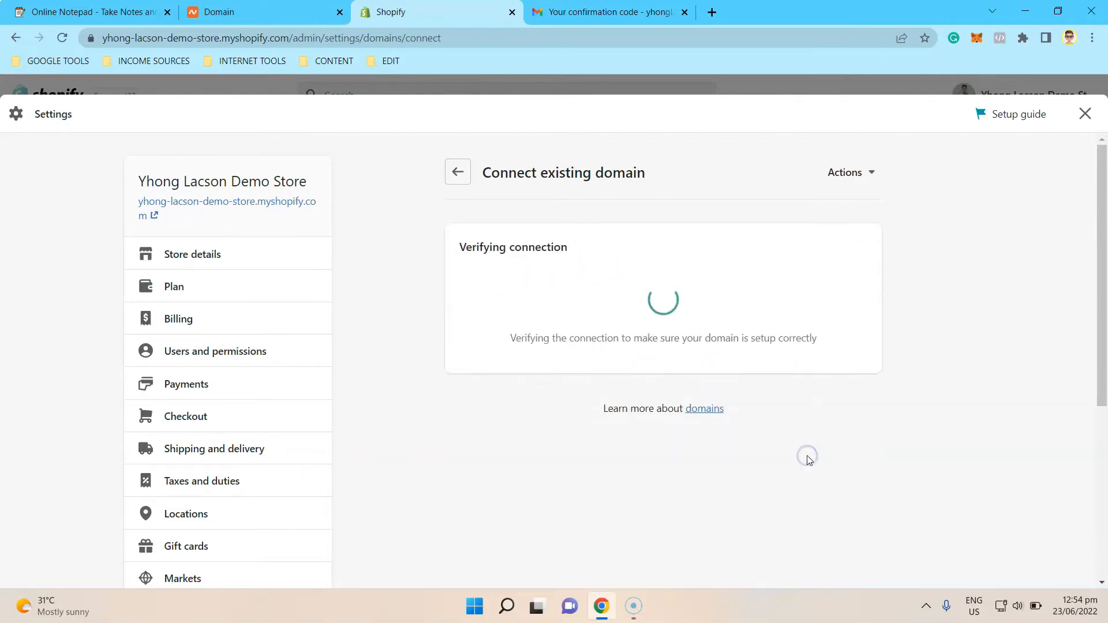
pyautogui.scroll(-3, 523, 355)
pyautogui.scroll(3, 523, 355)
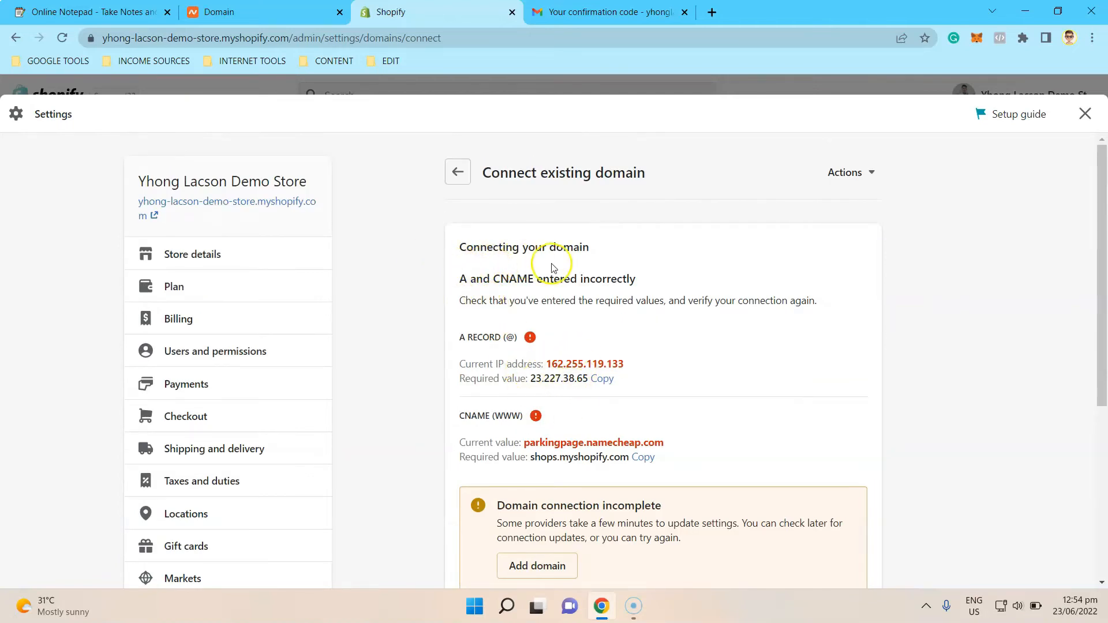
# Close the Gmail confirmation email page and return to Shopify's required DNS record values.
pyautogui.click(259, 11)
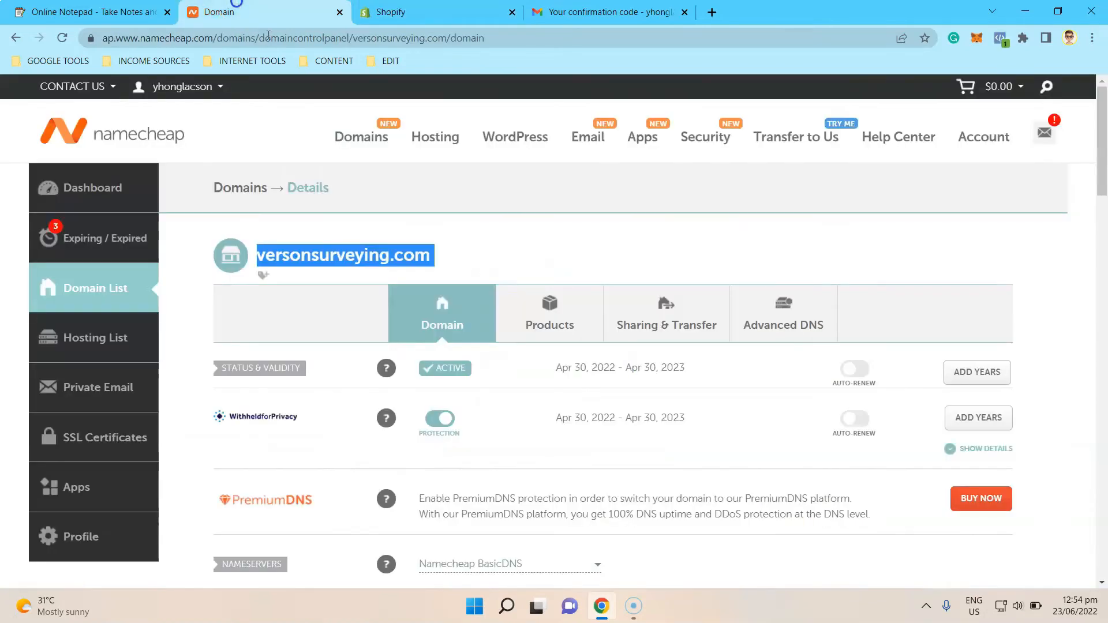
pyautogui.click(612, 11)
pyautogui.scroll(1, 521, 333)
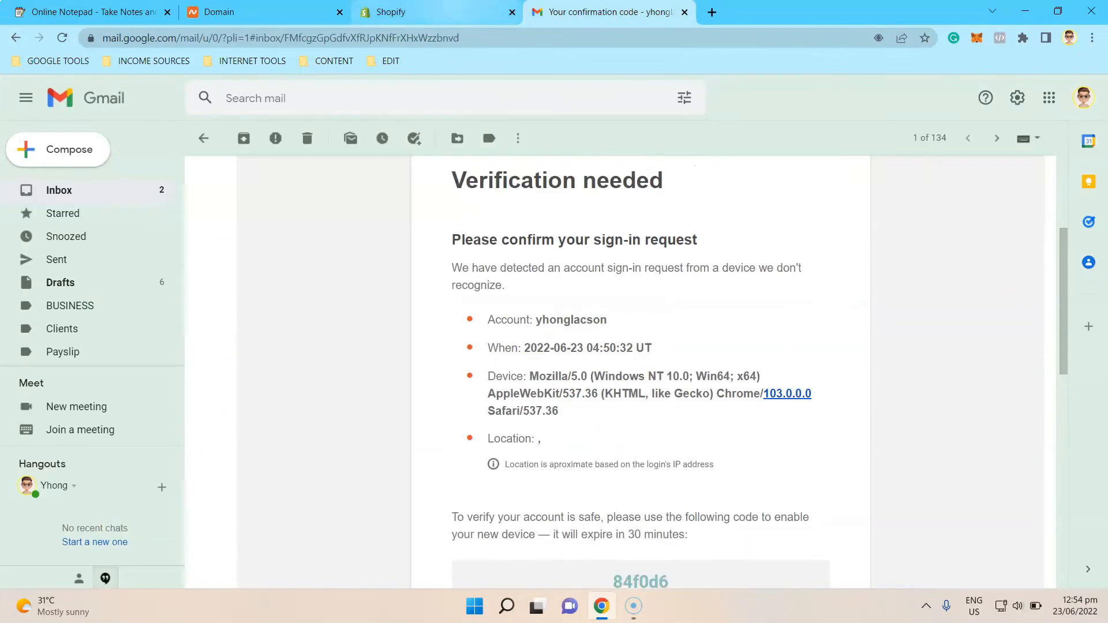
pyautogui.click(462, 13)
pyautogui.click(682, 12)
pyautogui.scroll(-1, 557, 272)
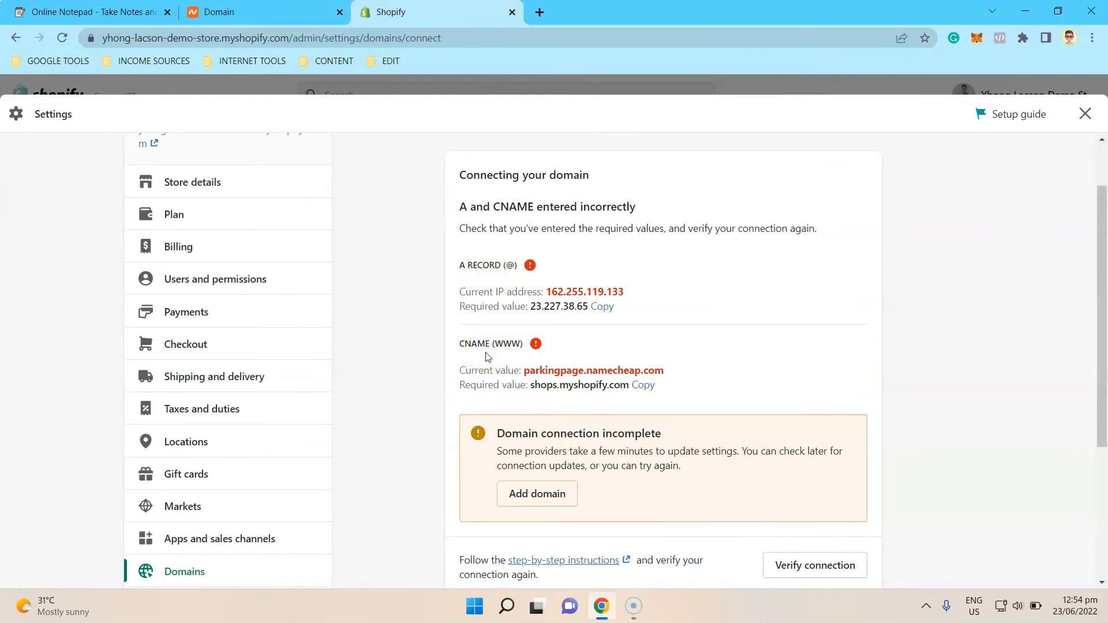
# Switch to Namecheap and open the Advanced DNS host records of versonsurveying.com.
pyautogui.click(231, 12)
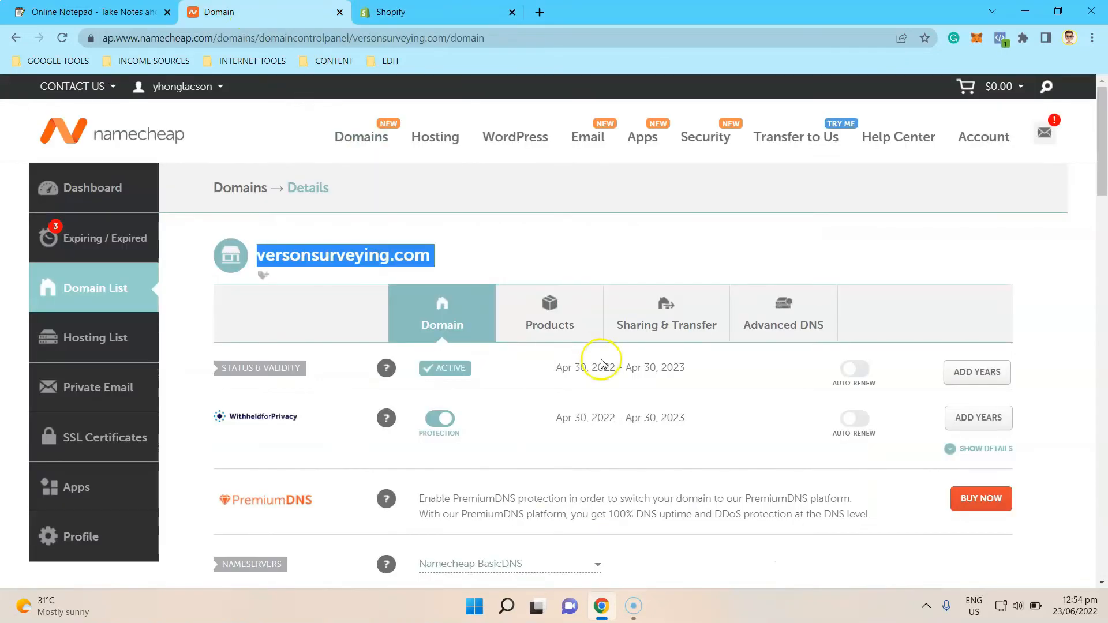
pyautogui.click(514, 244)
pyautogui.scroll(-1, 570, 293)
pyautogui.scroll(1, 570, 293)
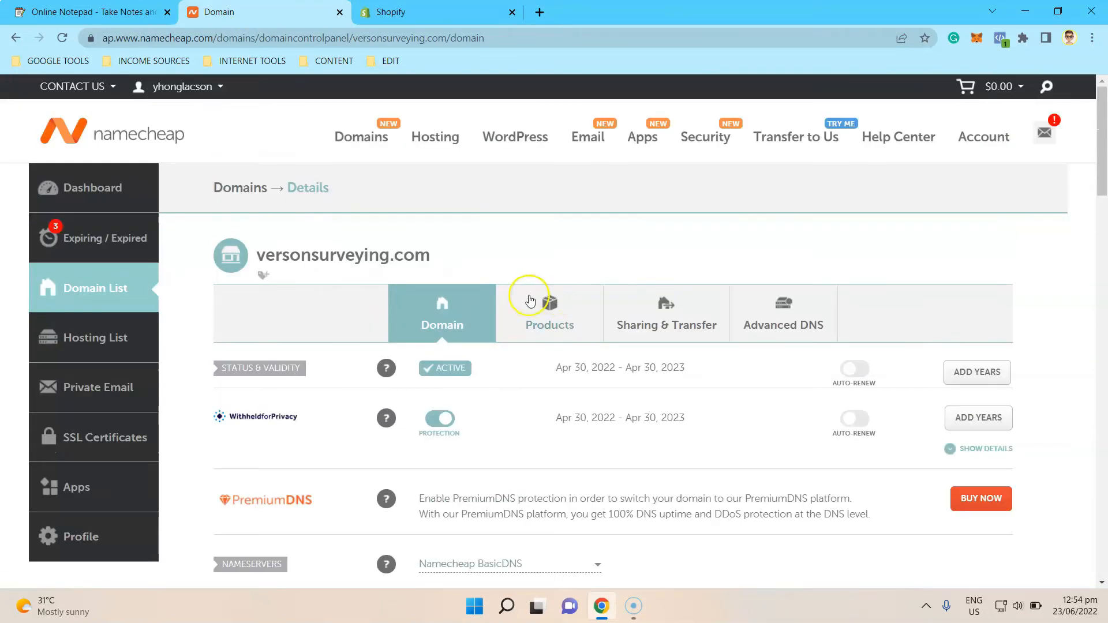
pyautogui.click(782, 332)
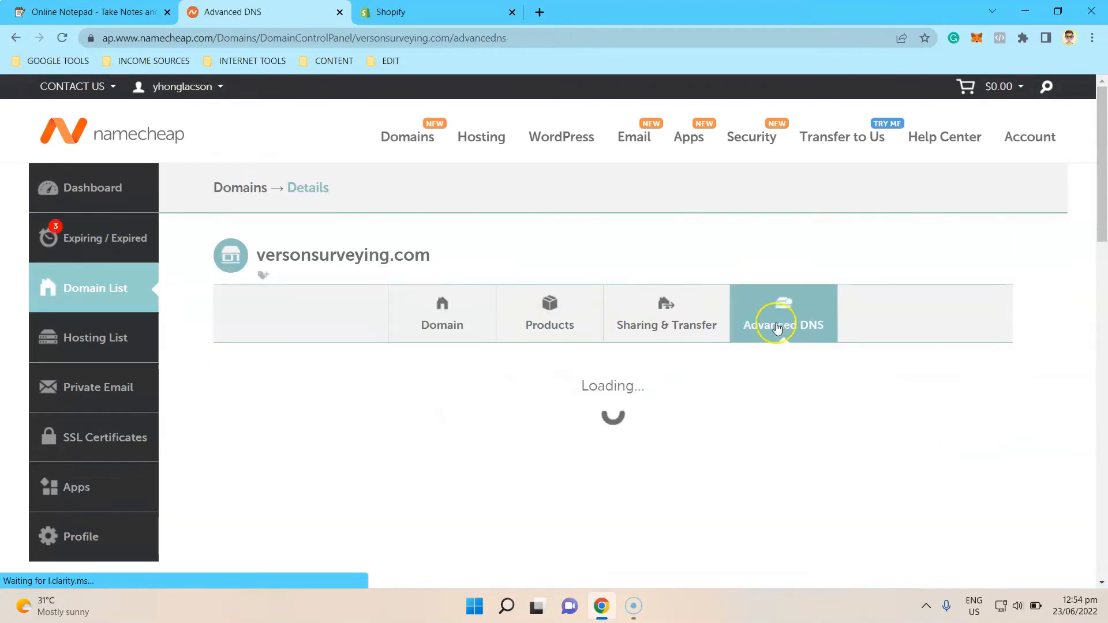
pyautogui.click(424, 12)
pyautogui.click(260, 12)
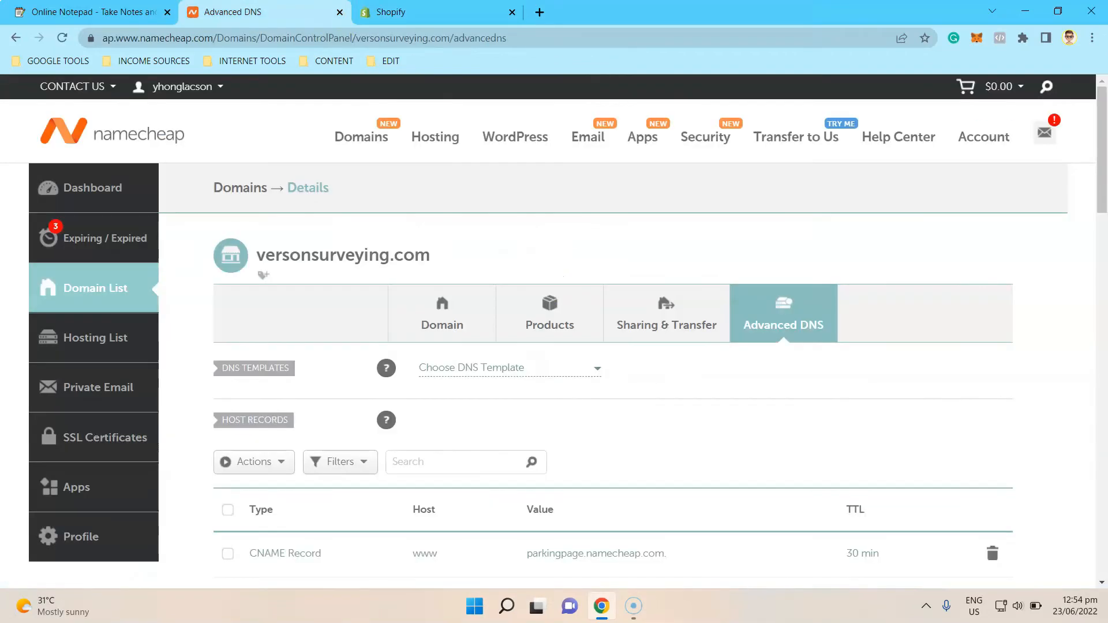
pyautogui.scroll(-3, 533, 375)
pyautogui.scroll(-1, 465, 336)
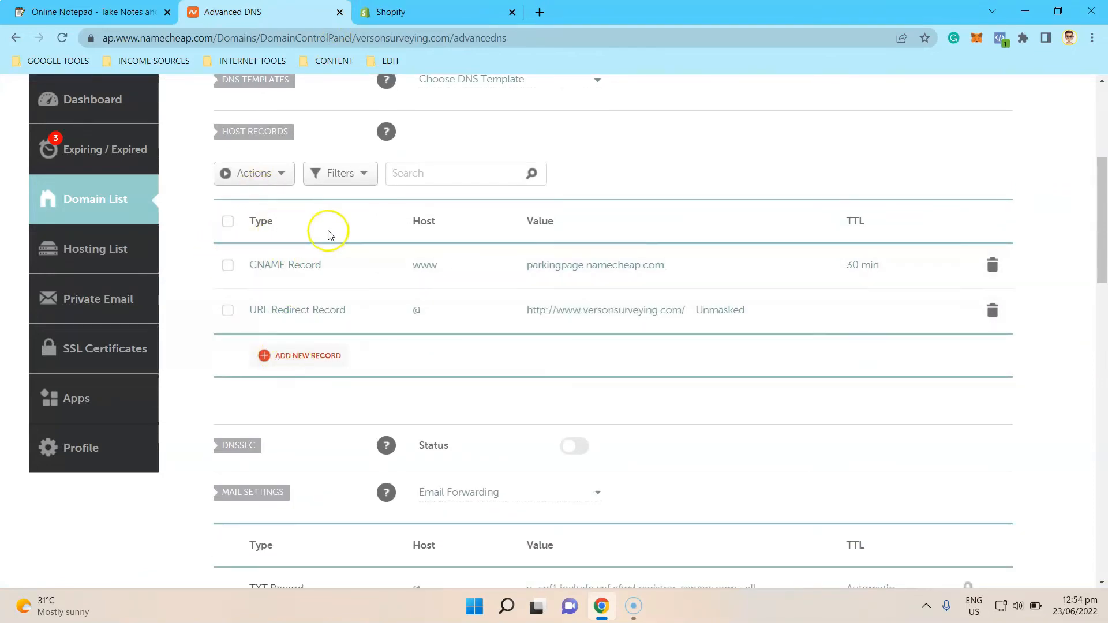
# Add a new host record in Namecheap with the type A Record, as named in Shopify's requirements.
pyautogui.click(301, 356)
pyautogui.click(391, 11)
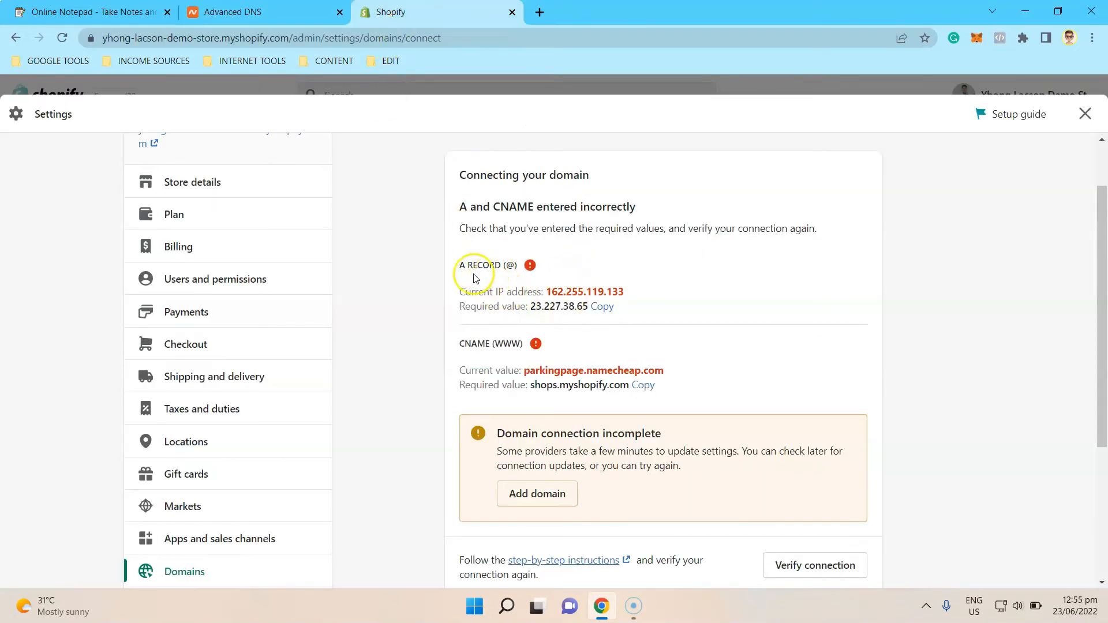
pyautogui.click(502, 265)
pyautogui.moveTo(500, 266); pyautogui.dragTo(449, 268)
pyautogui.rightClick(473, 265)
pyautogui.click(488, 279)
pyautogui.click(294, 10)
pyautogui.click(281, 329)
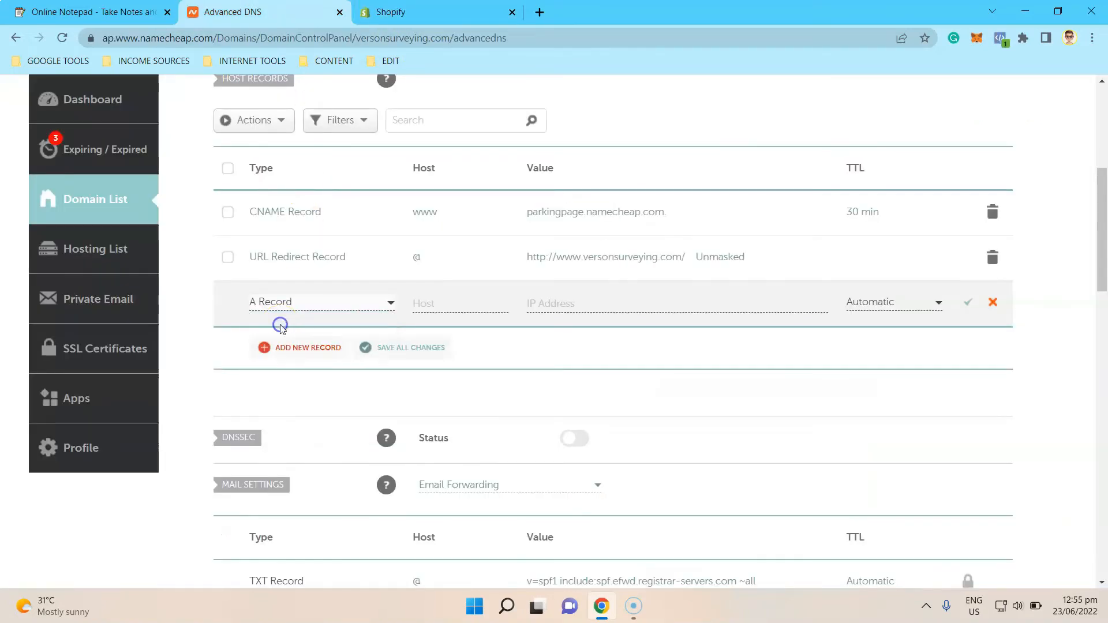
# Set the new A Record's host to @ and its IP address to Shopify's required value 23.227.38.65, and save it.
pyautogui.click(450, 307)
pyautogui.click(438, 11)
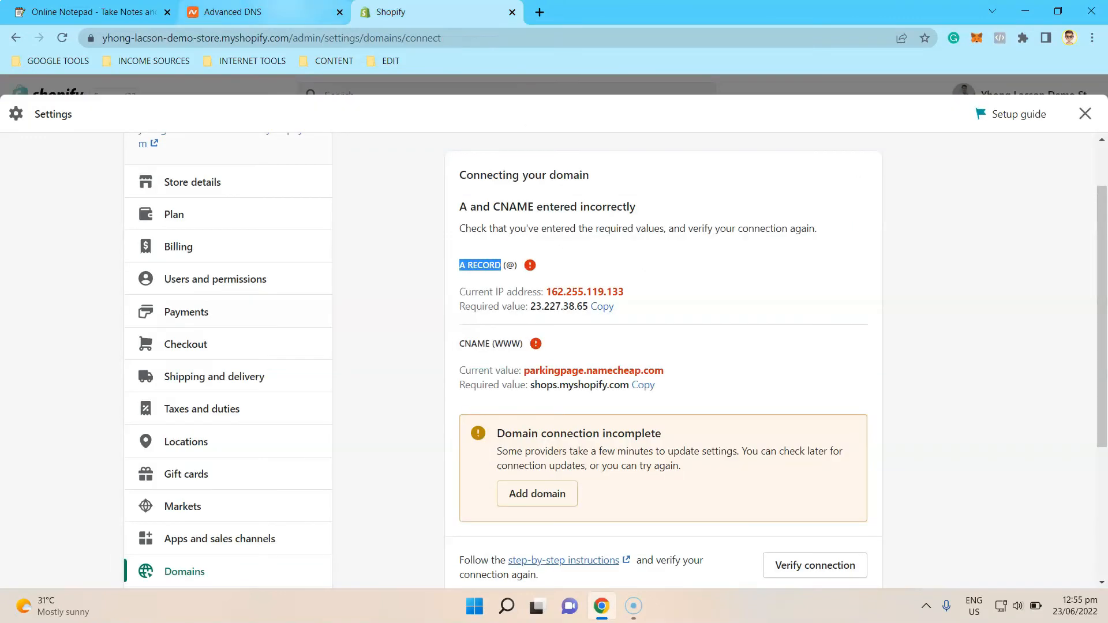
pyautogui.click(277, 11)
pyautogui.write('@')
pyautogui.click(441, 12)
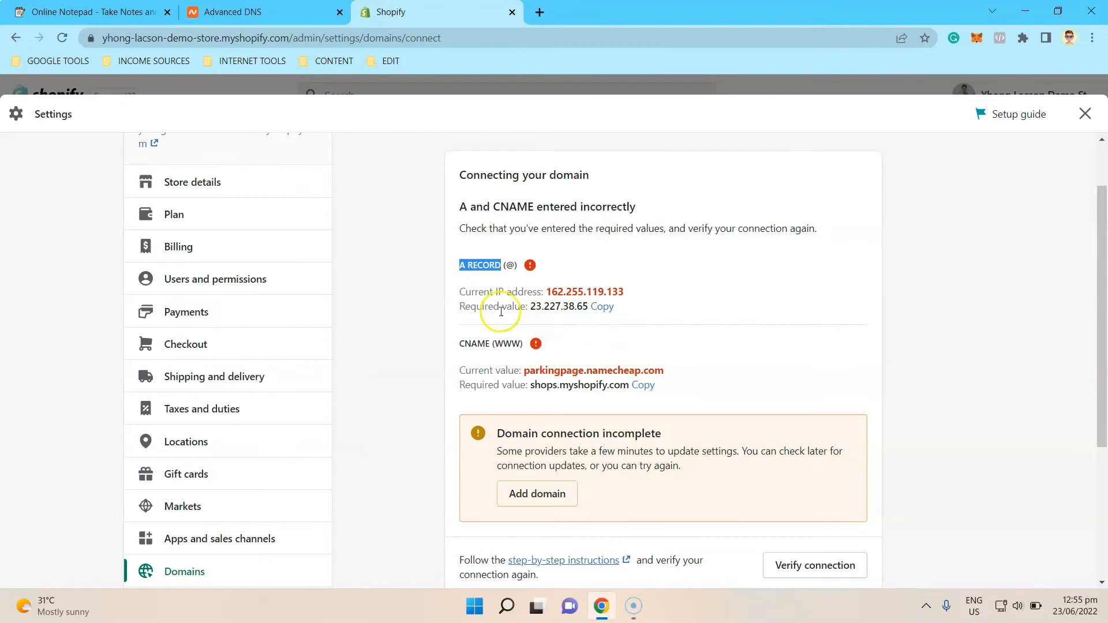
pyautogui.click(607, 311)
pyautogui.click(277, 11)
pyautogui.click(565, 302)
pyautogui.click(965, 301)
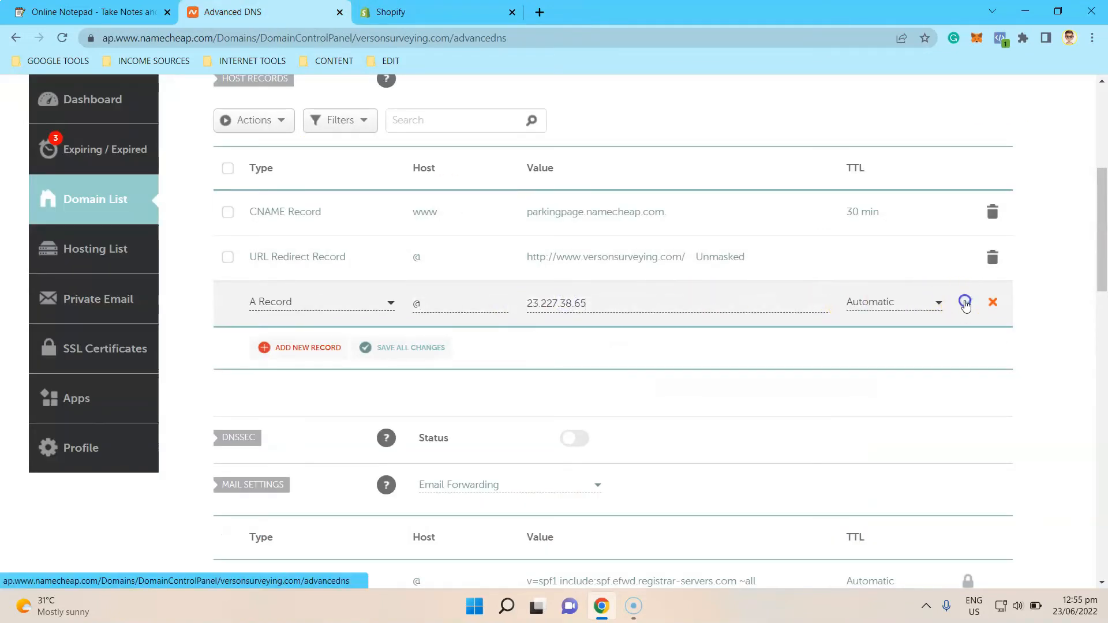
pyautogui.click(971, 300)
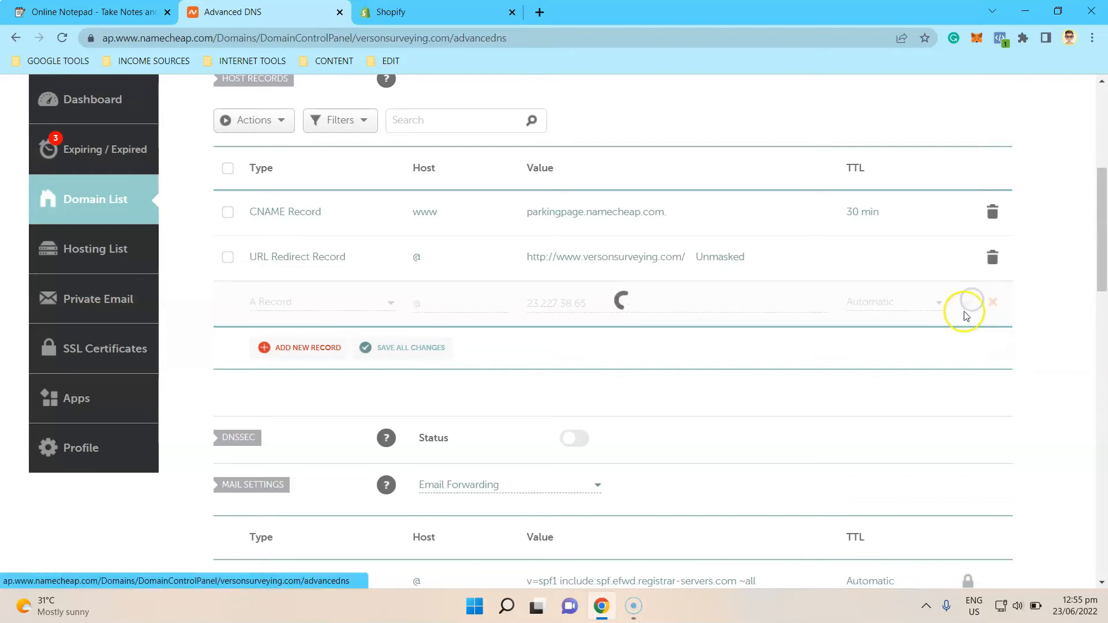
# Switch to Shopify and copy the required CNAME value shops.myshopify.com.
pyautogui.click(419, 8)
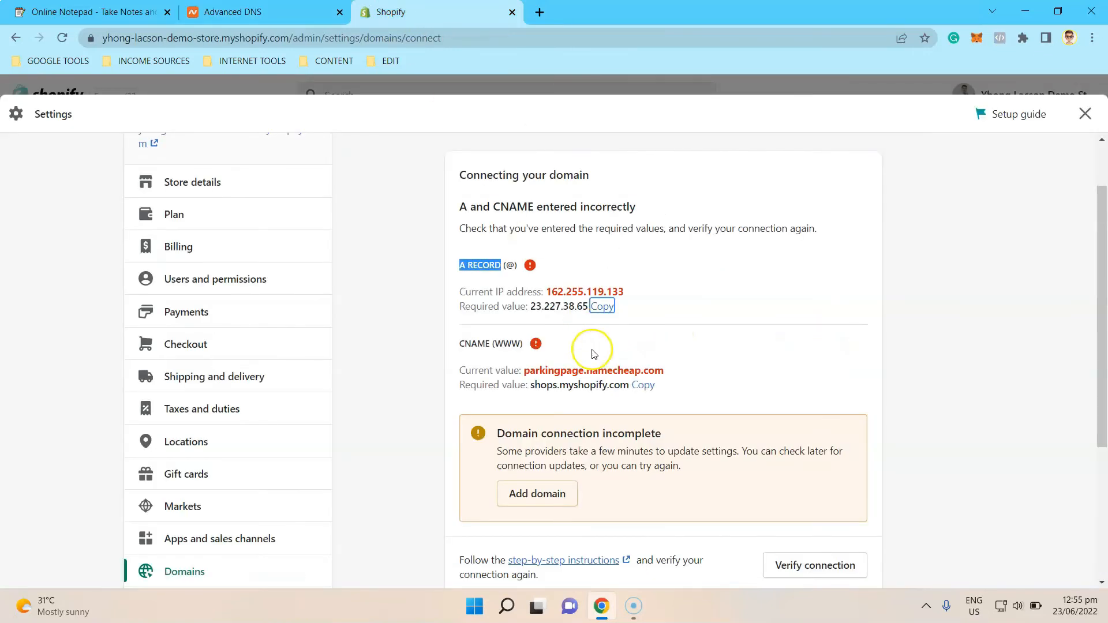
pyautogui.scroll(-1, 591, 348)
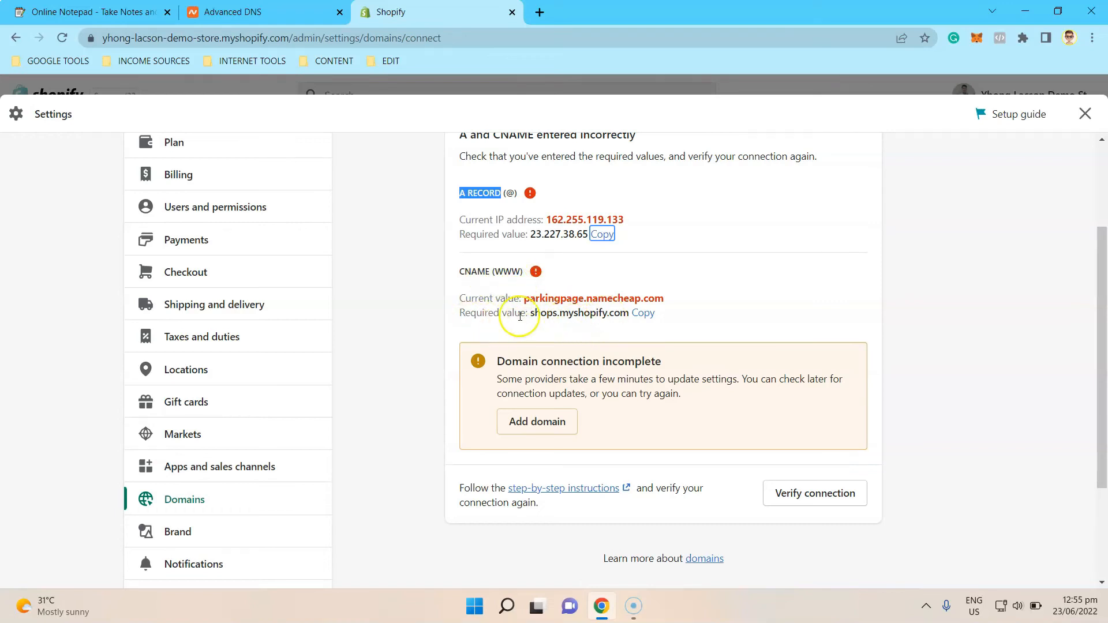
pyautogui.click(643, 314)
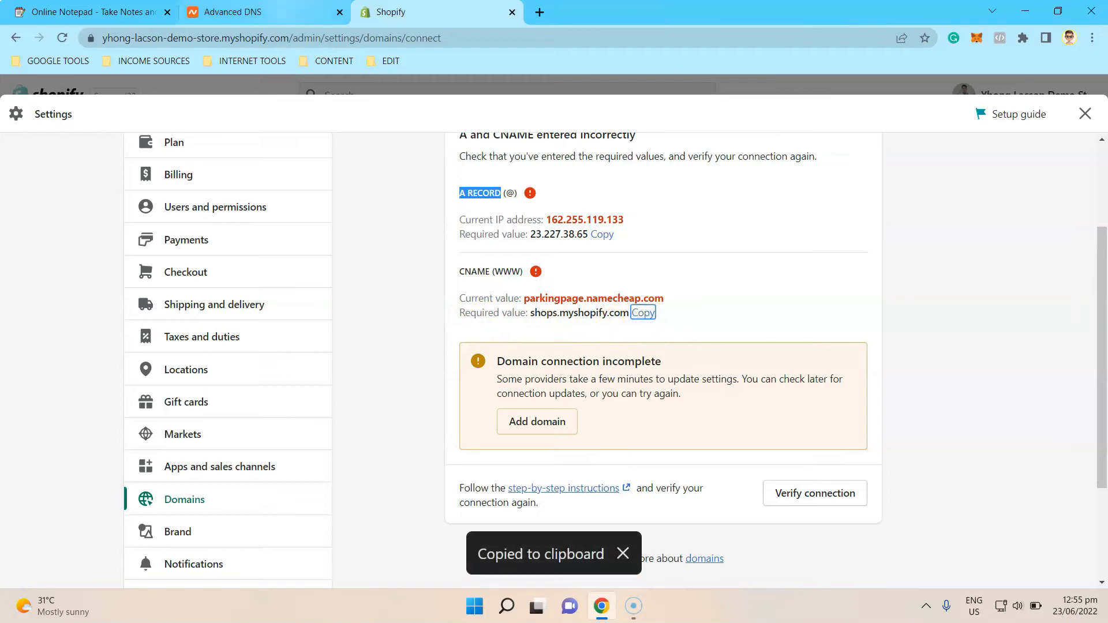
# Return to Namecheap's Advanced DNS page and add a new host record with the type CNAME Record.
pyautogui.click(254, 11)
pyautogui.scroll(-1, 444, 384)
pyautogui.scroll(3, 354, 324)
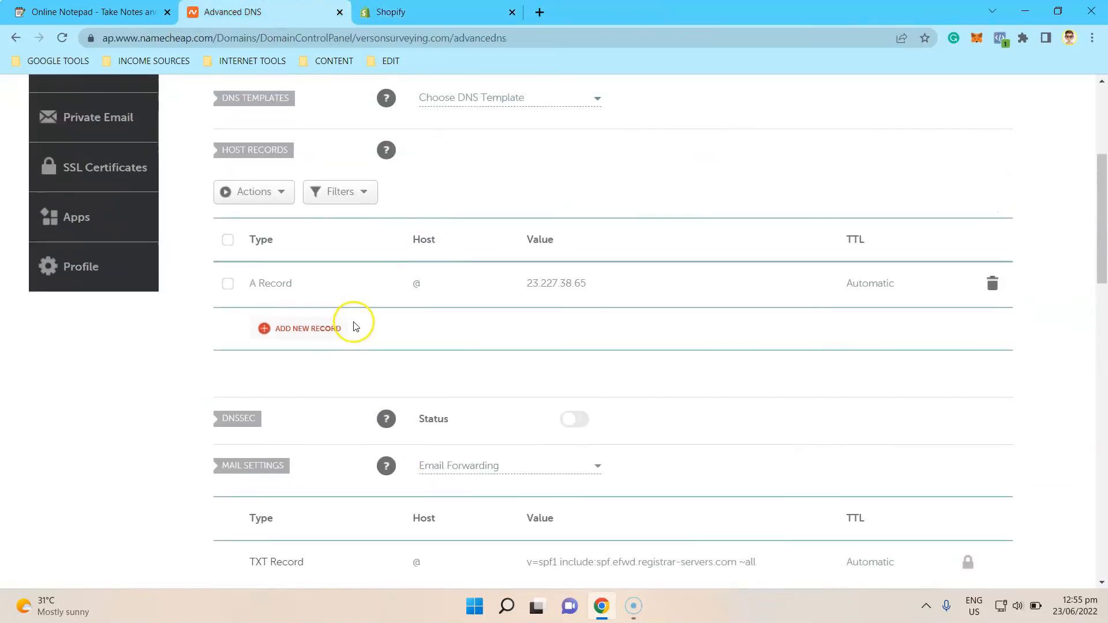
pyautogui.scroll(-1, 321, 326)
pyautogui.click(305, 328)
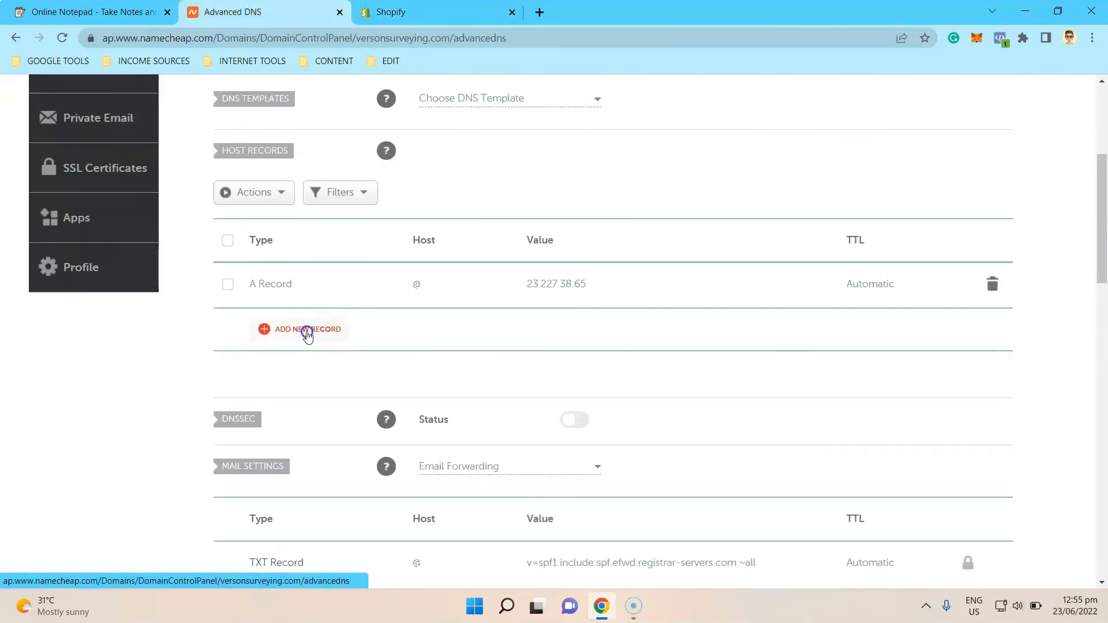
pyautogui.click(413, 8)
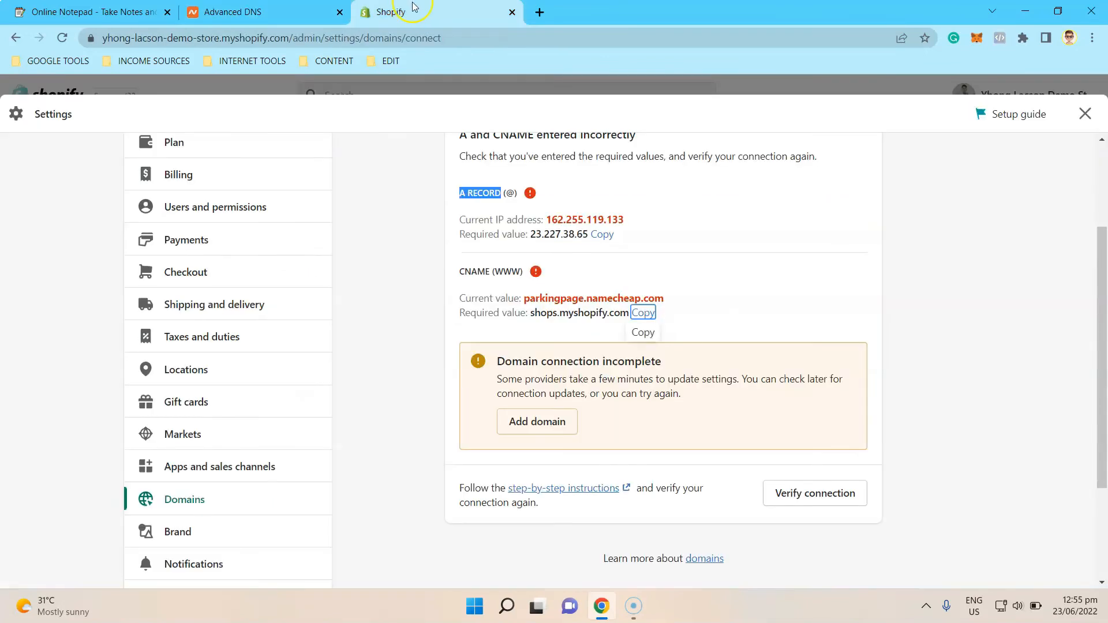
pyautogui.click(340, 21)
pyautogui.scroll(-3, 292, 388)
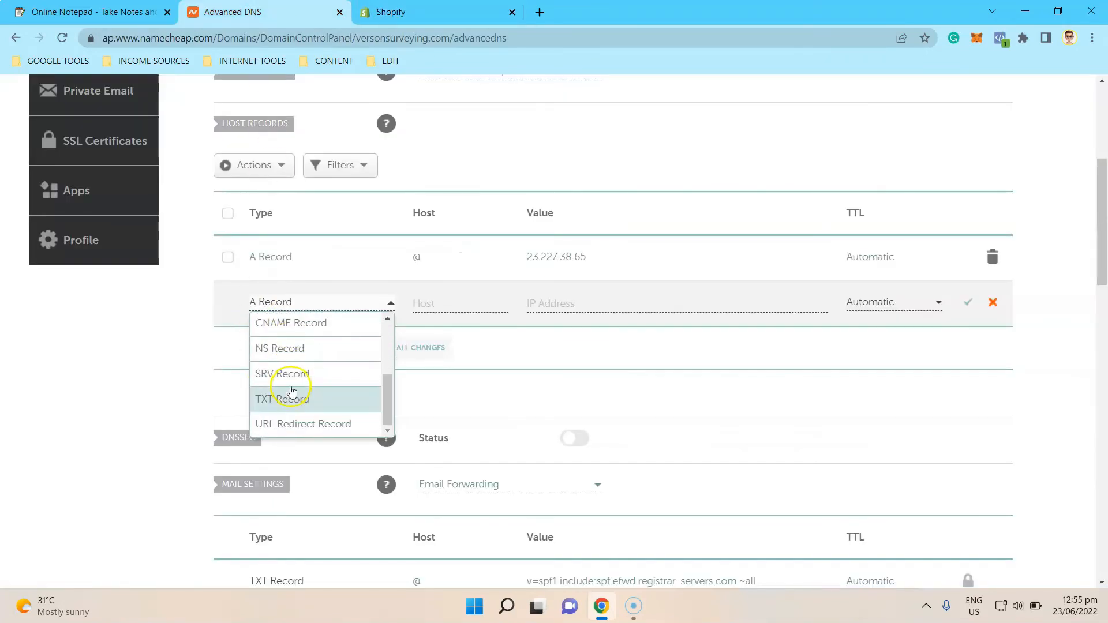
pyautogui.scroll(3, 290, 392)
pyautogui.scroll(-3, 303, 357)
pyautogui.scroll(3, 303, 369)
pyautogui.scroll(-2, 301, 373)
pyautogui.click(297, 376)
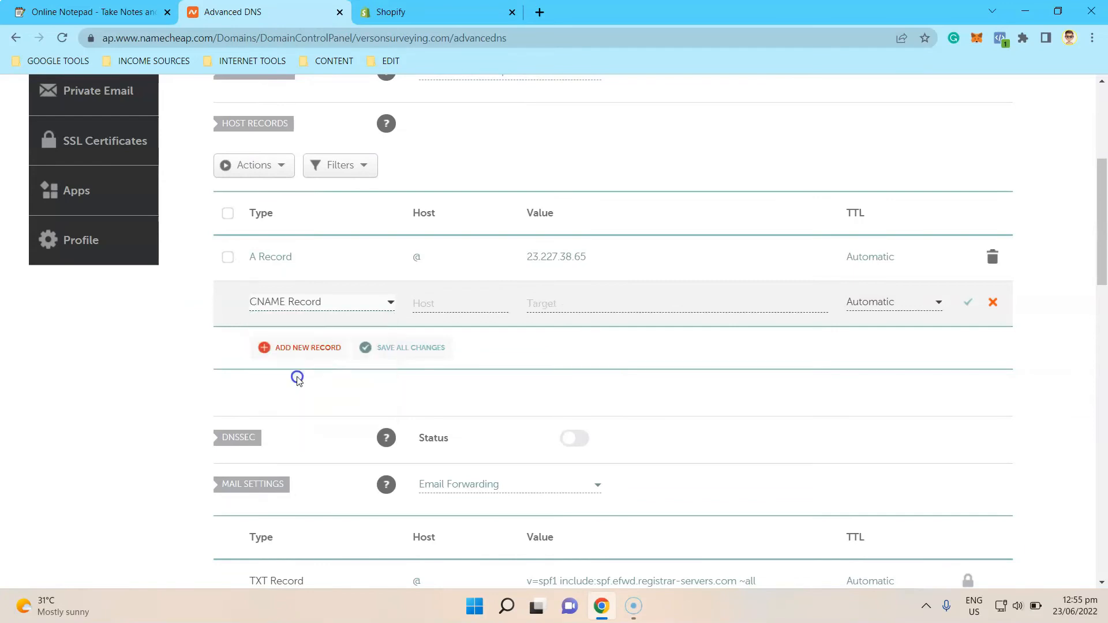
# Set the new CNAME Record's target to shops.myshopify.com and its host to www, and save it.
pyautogui.click(540, 303)
pyautogui.hotkey('ctrl', 'v')
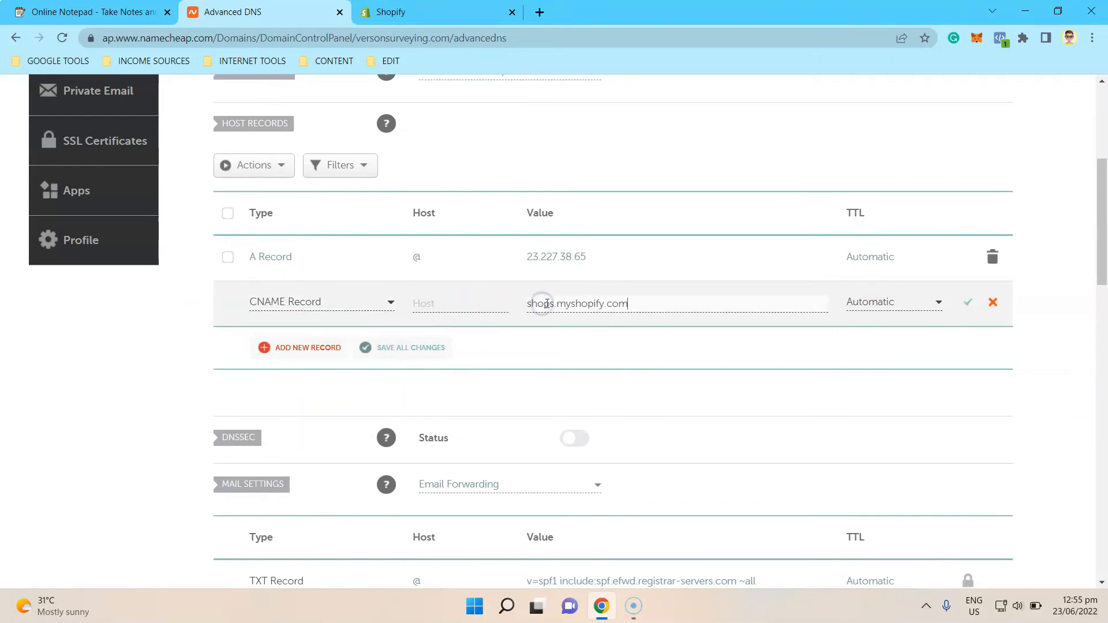
pyautogui.hotkey('ctrl', 'Tab')
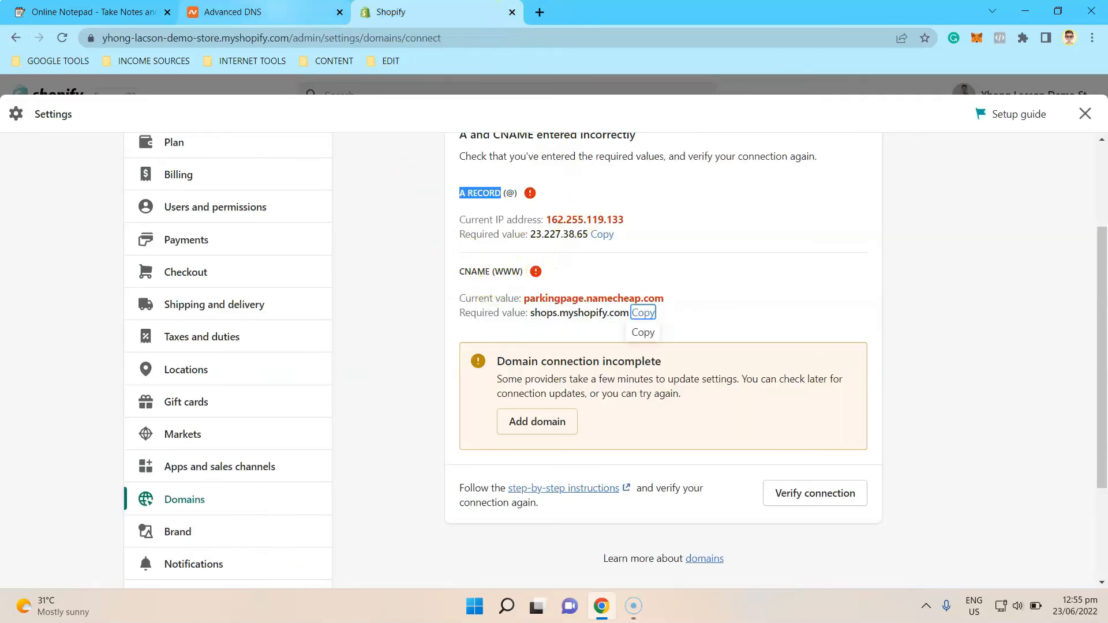
pyautogui.hotkey('ctrl', 'shift', 'Tab')
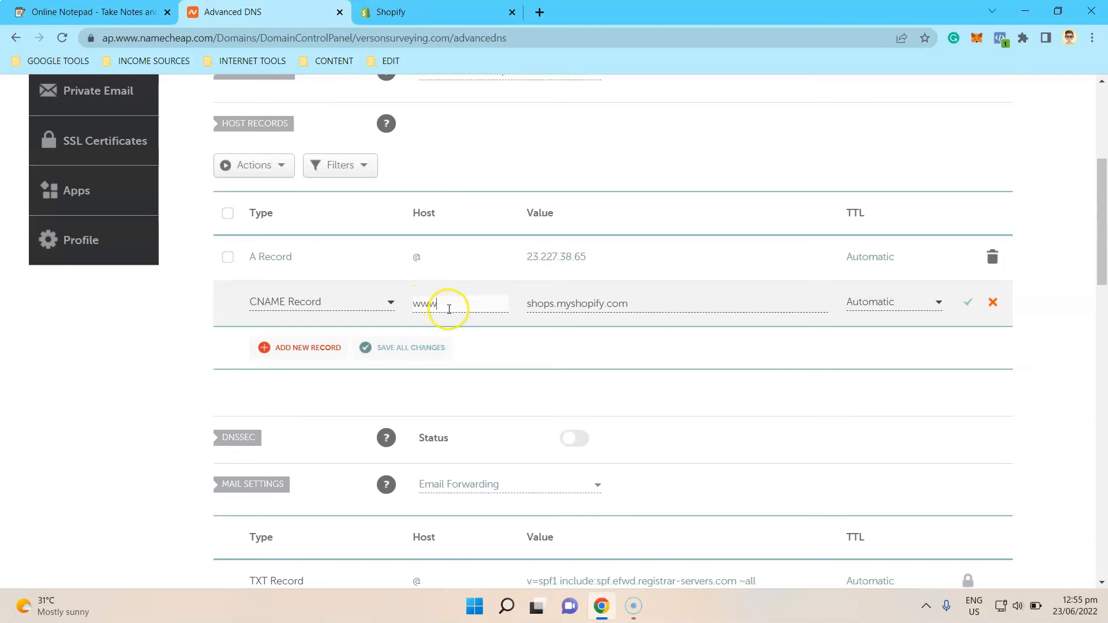
pyautogui.click(971, 304)
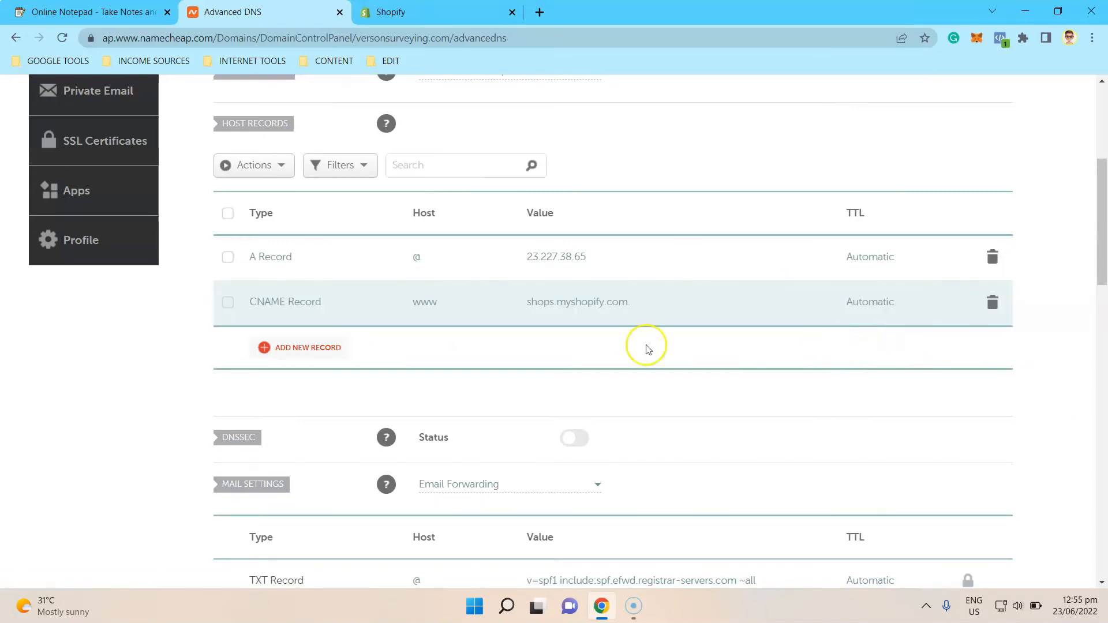
# Check the saved host records against Shopify's required values and verify the domain connection in Shopify.
pyautogui.hotkey('ctrl', 'Tab')
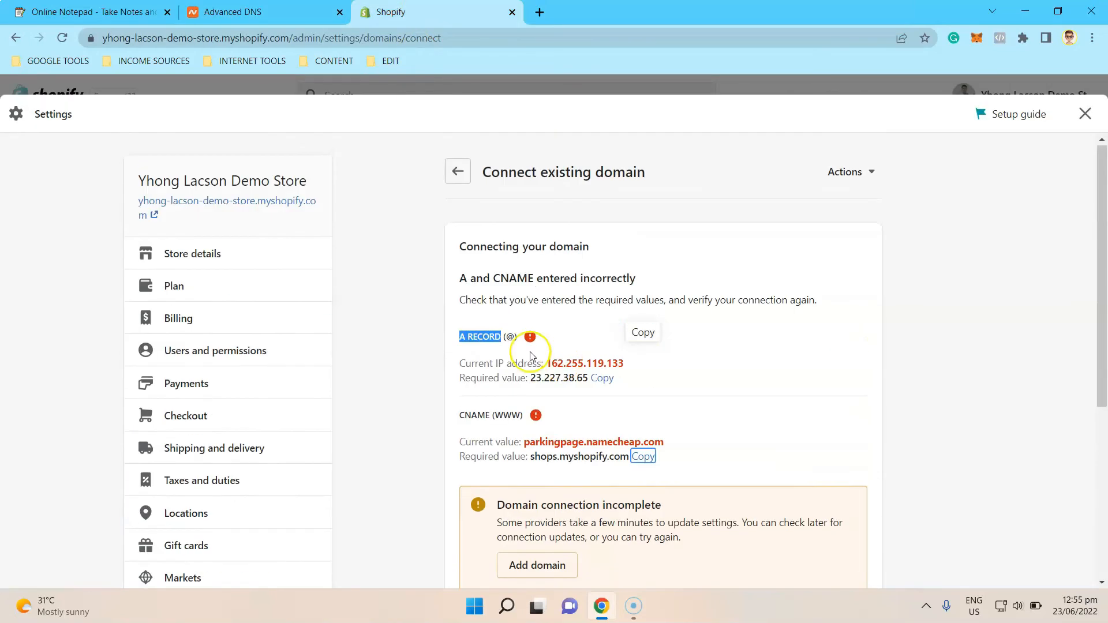
pyautogui.hotkey('ctrl', 'shift', 'Tab')
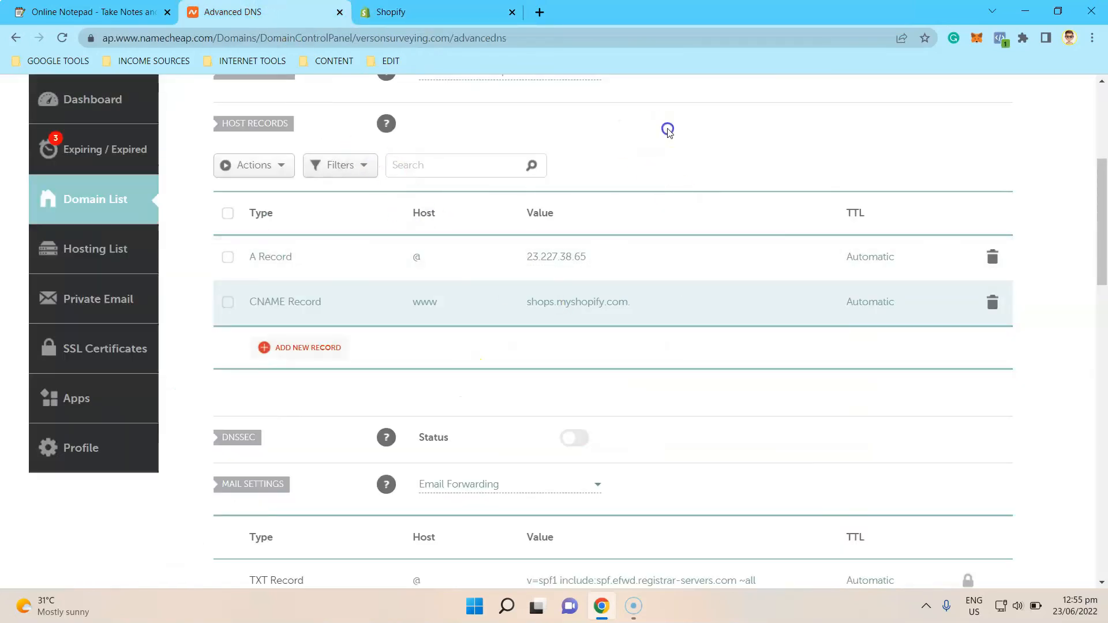
pyautogui.scroll(2, 647, 173)
pyautogui.scroll(-1, 651, 208)
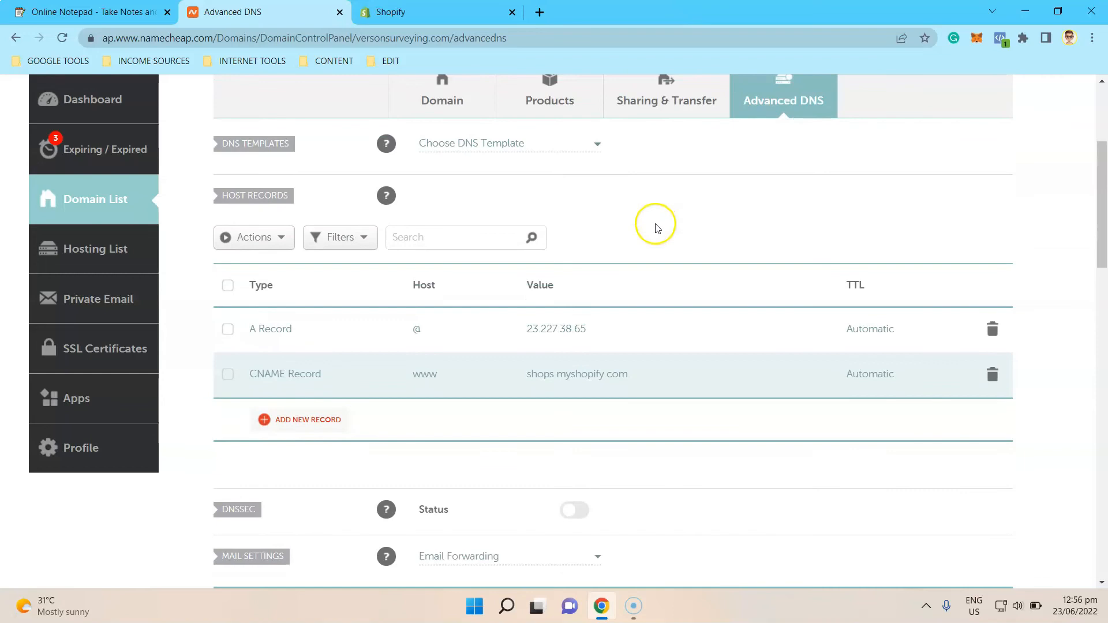
pyautogui.hotkey('ctrl', 'Tab')
pyautogui.scroll(-3, 692, 346)
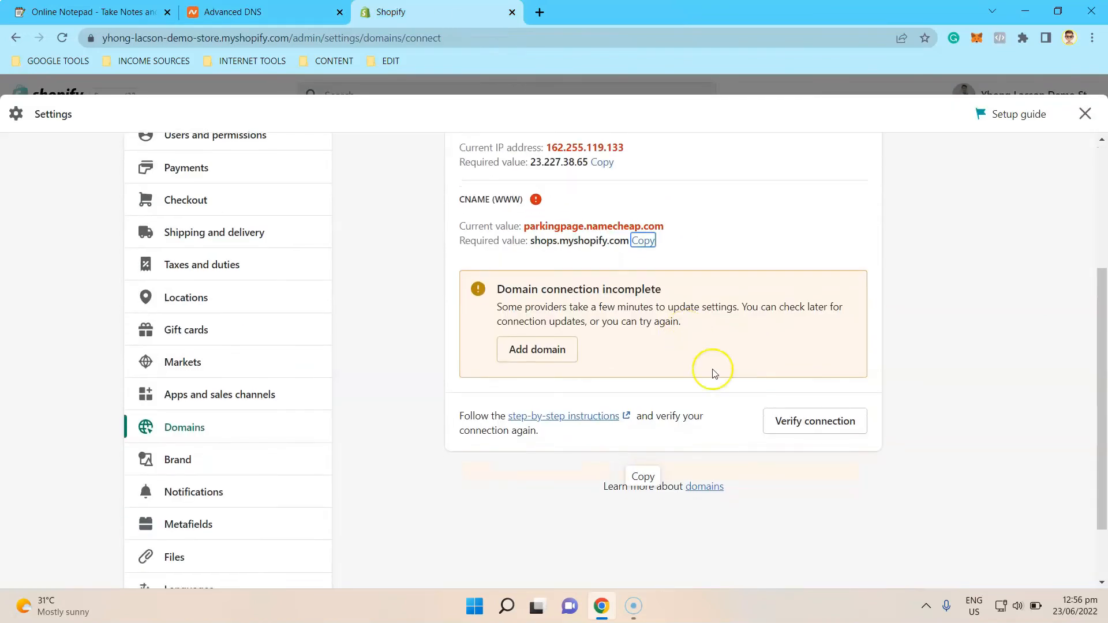
pyautogui.click(806, 424)
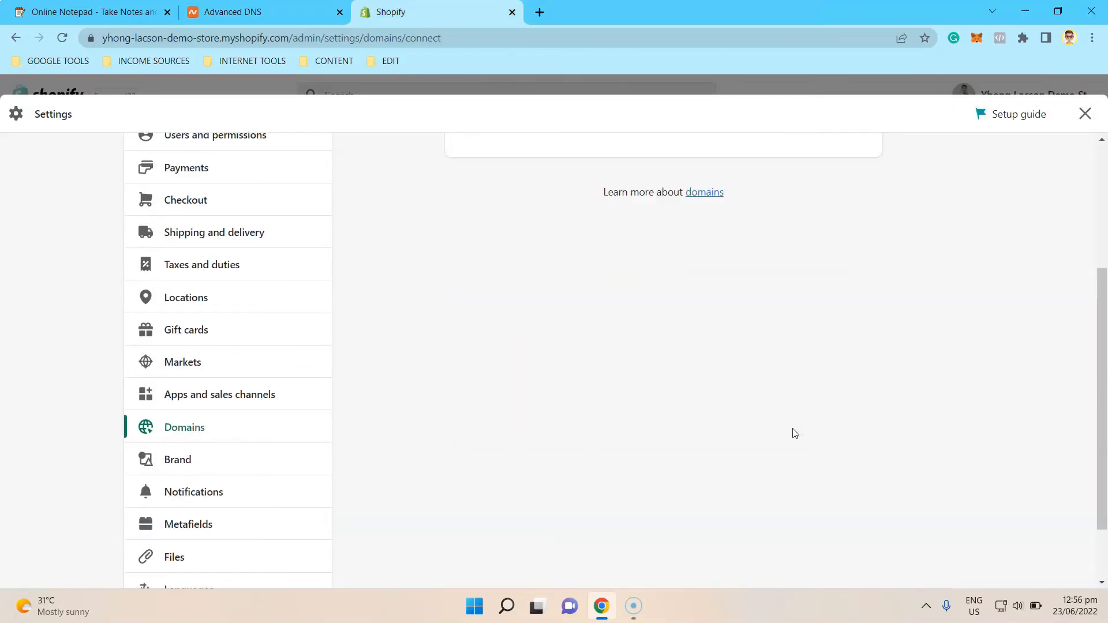
pyautogui.scroll(2, 793, 429)
pyautogui.click(785, 429)
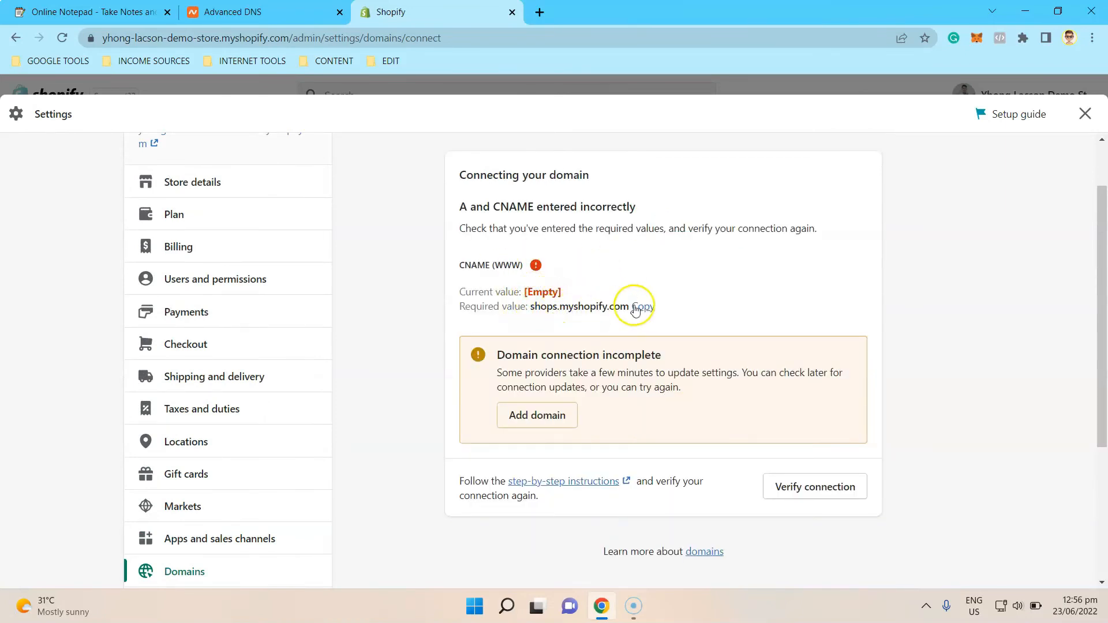
# Compare Shopify's required CNAME value with the record in Namecheap, and verify the domain connection again in Shopify.
pyautogui.moveTo(568, 310); pyautogui.dragTo(610, 310)
pyautogui.click(692, 310)
pyautogui.click(243, 11)
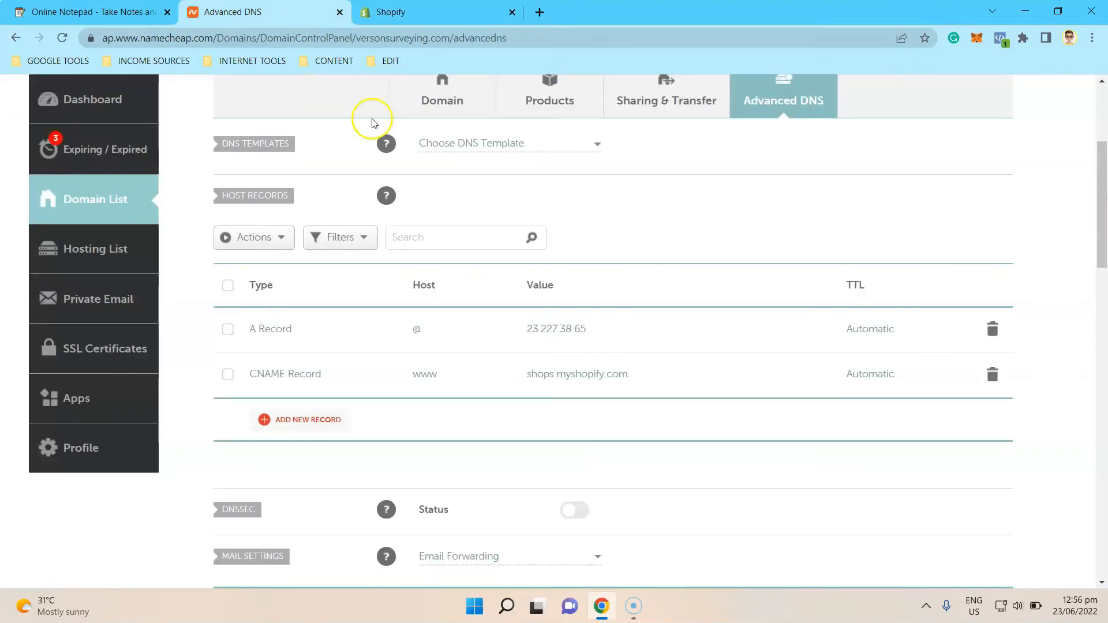
pyautogui.click(439, 12)
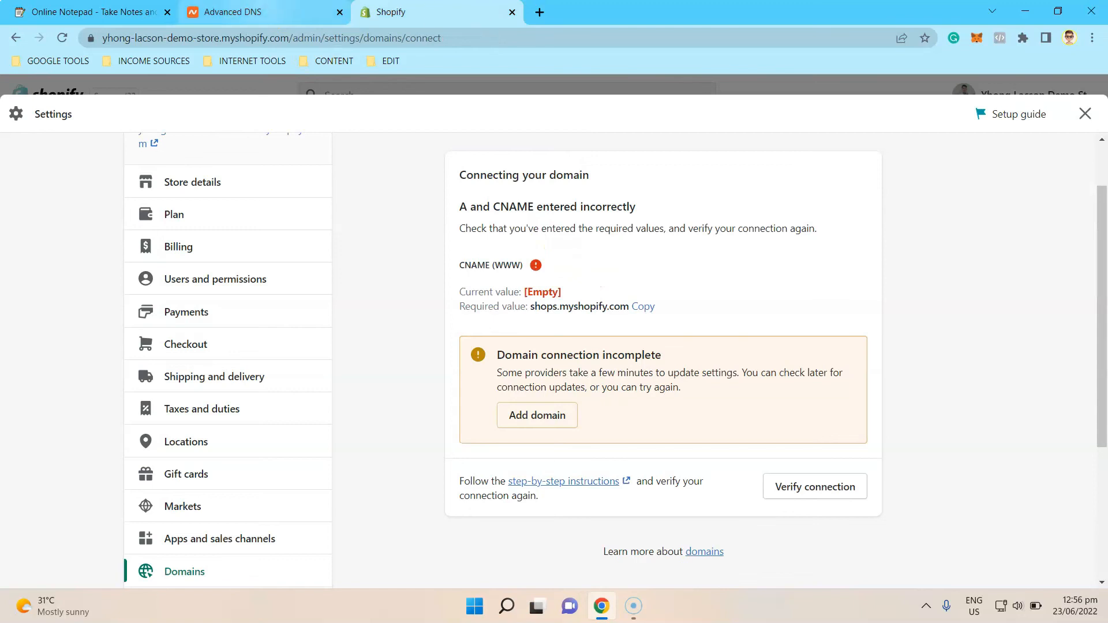
pyautogui.click(311, 12)
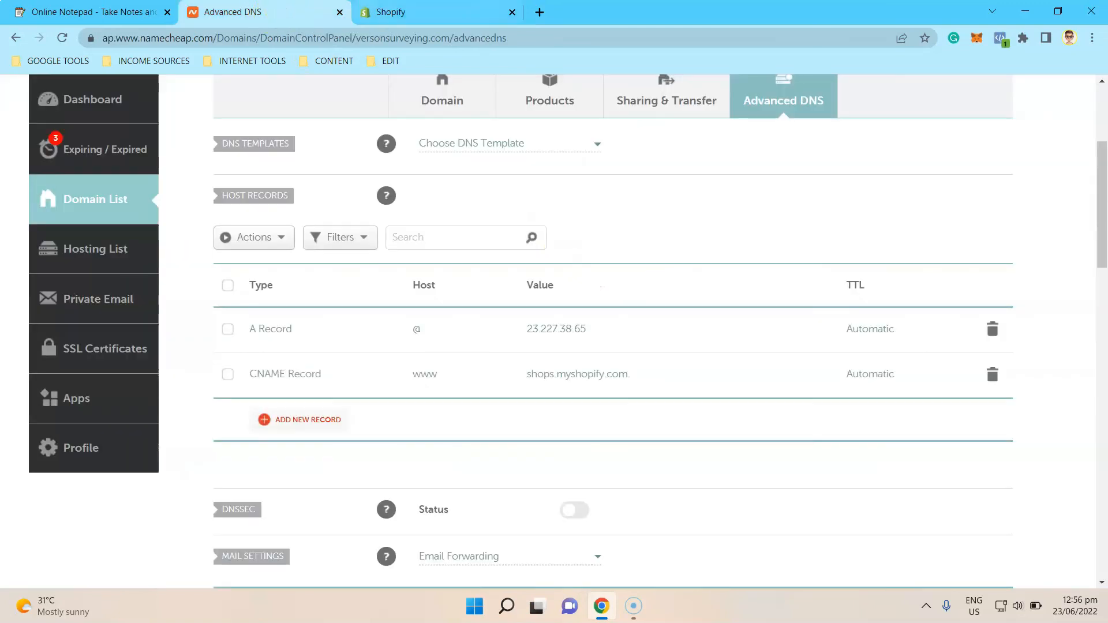
pyautogui.click(427, 12)
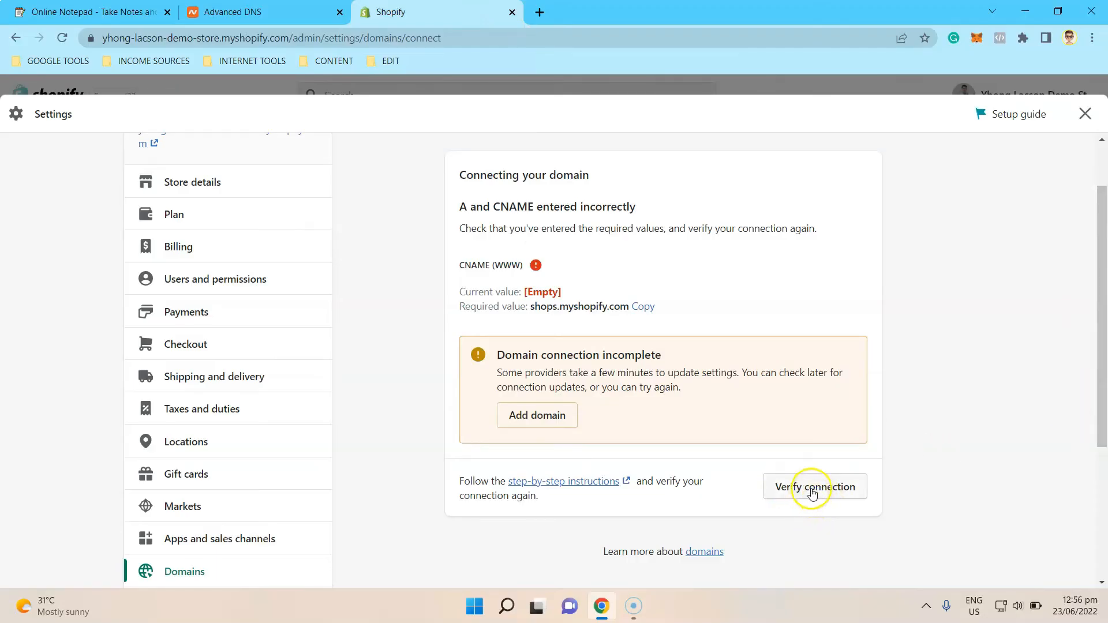
pyautogui.click(812, 490)
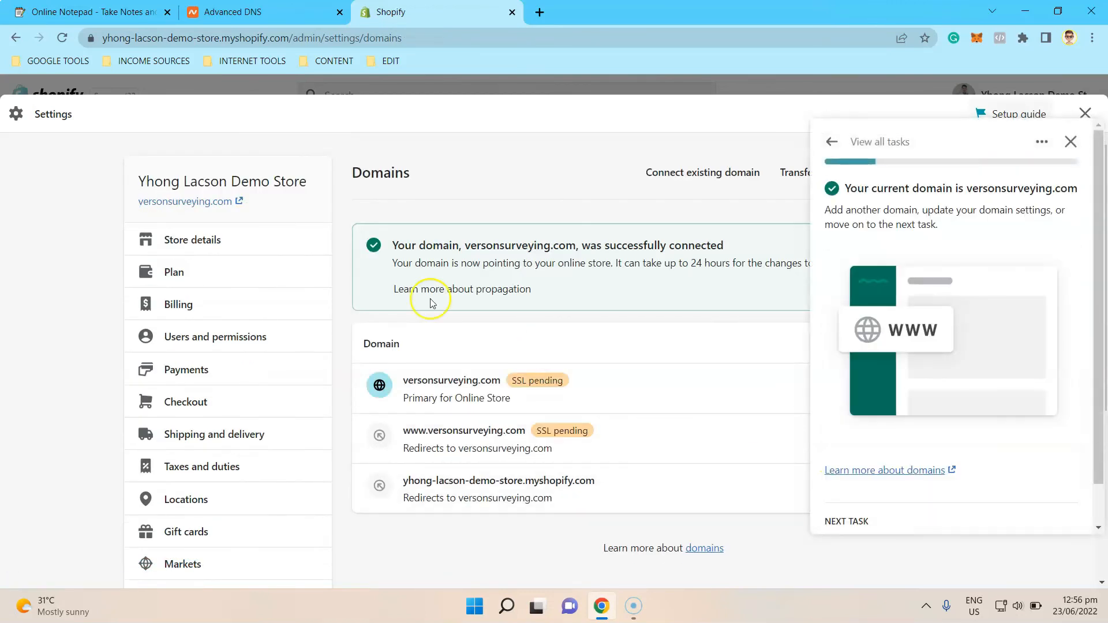
# Close the setup guide and review the store's connected domains and their SSL status.
pyautogui.click(1070, 142)
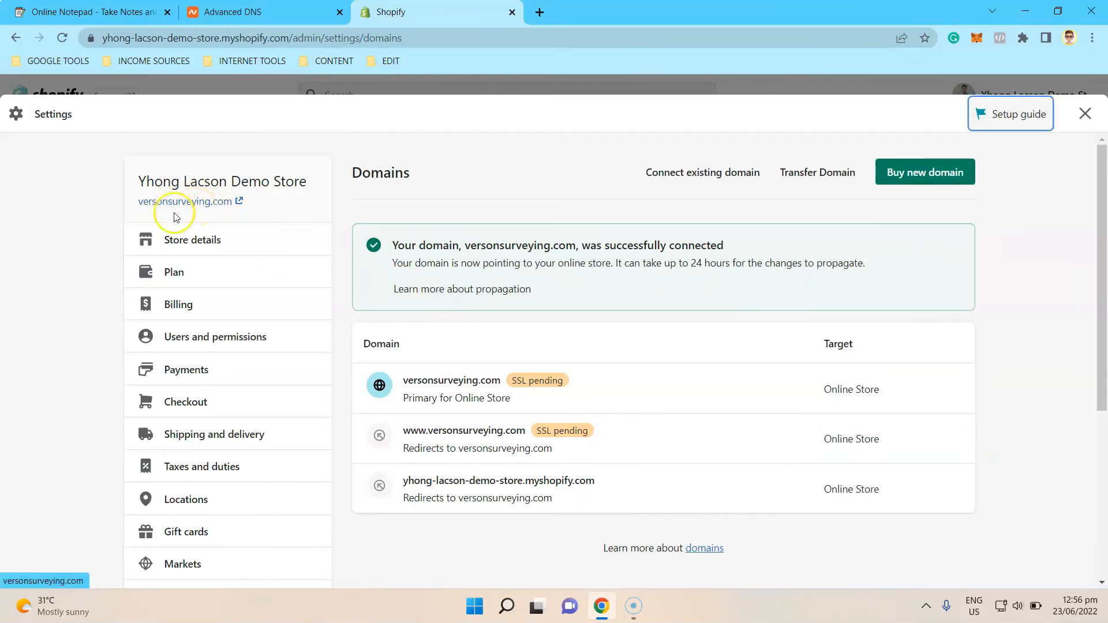
pyautogui.scroll(-3, 754, 307)
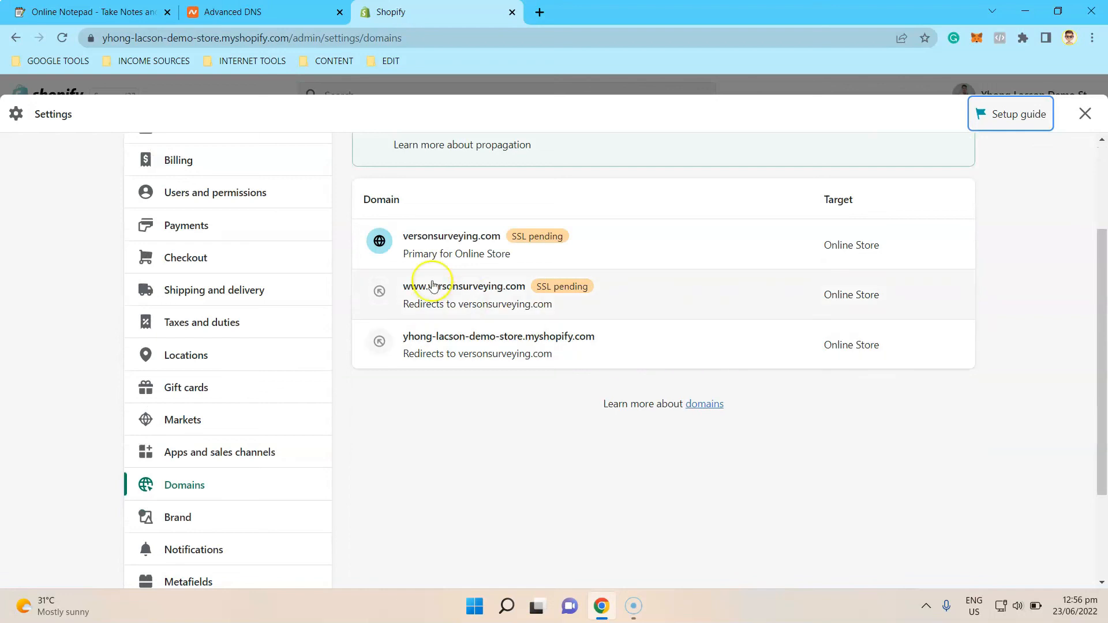
pyautogui.scroll(1, 568, 288)
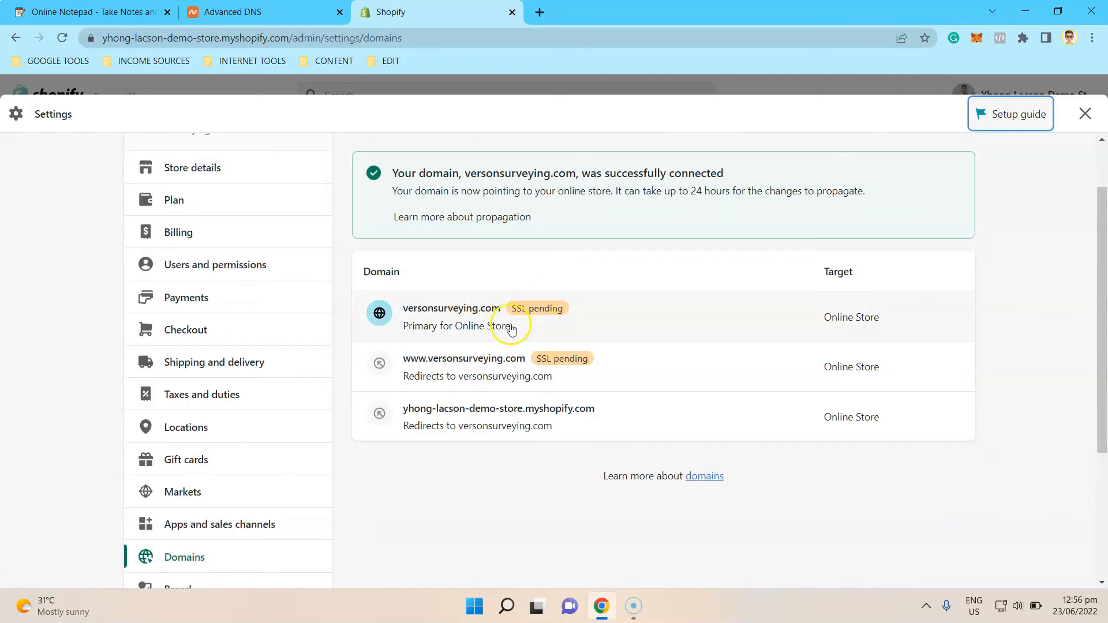
pyautogui.scroll(1, 548, 369)
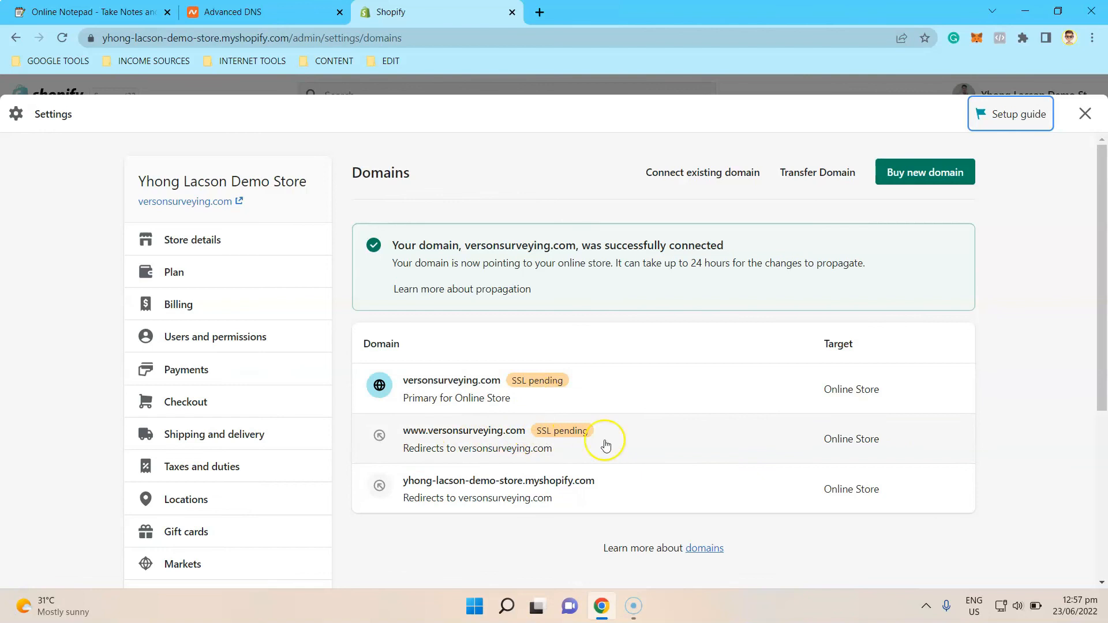
# Open the storefront at versonsurveying.com and inspect the address and the site's connection security information.
pyautogui.click(219, 200)
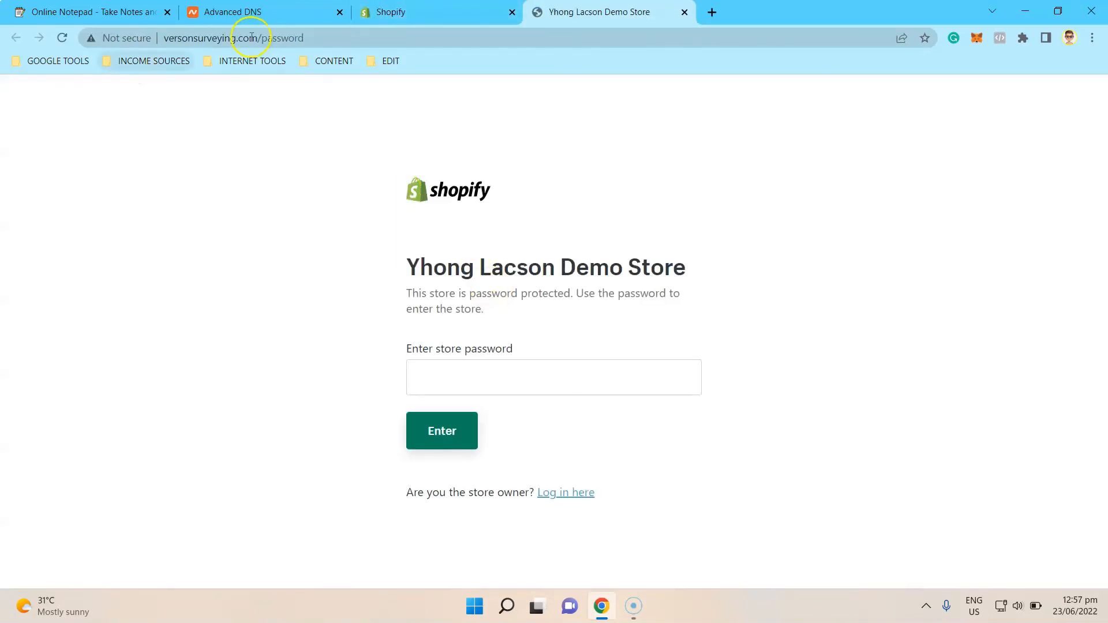
pyautogui.moveTo(256, 39); pyautogui.dragTo(185, 42)
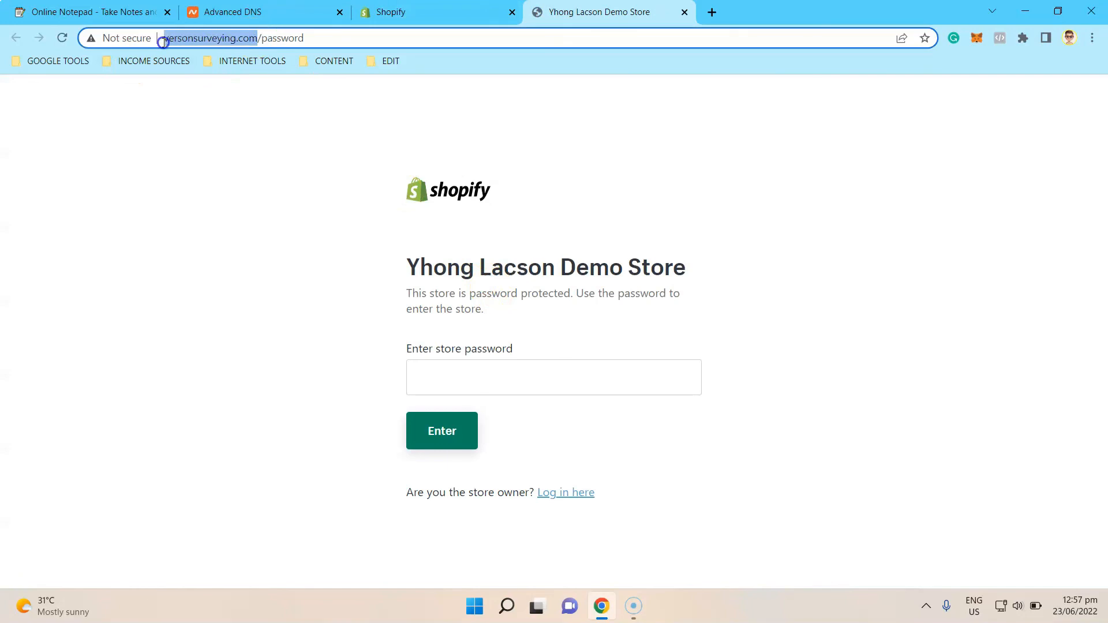
pyautogui.click(212, 128)
pyautogui.click(115, 38)
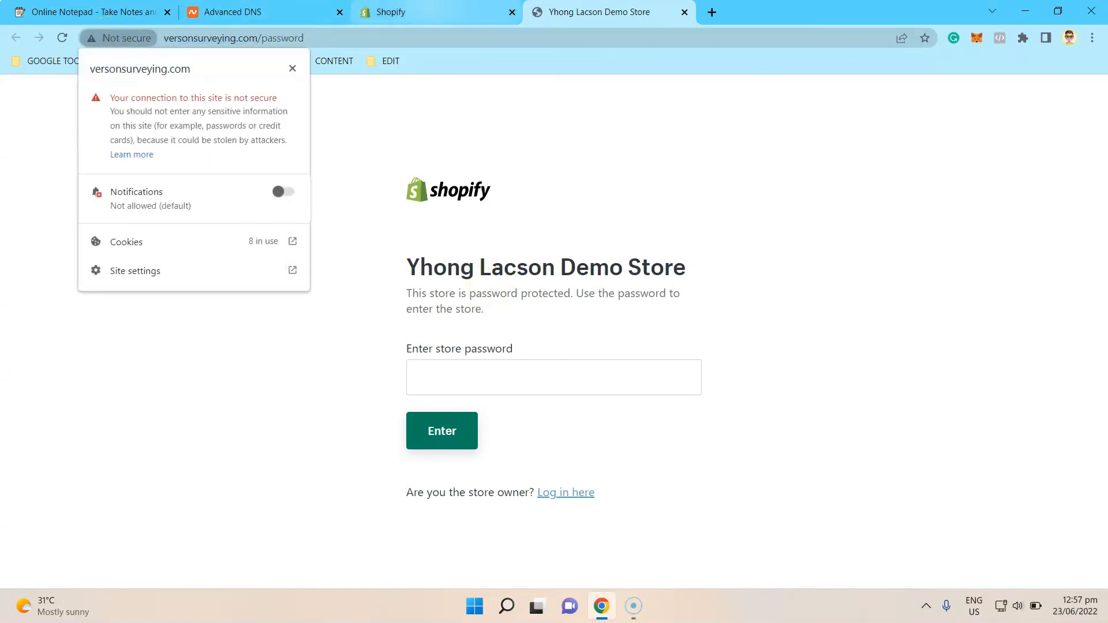
# Return to Shopify's domain settings, check the SSL status of the primary domain, and close the settings.
pyautogui.click(404, 12)
pyautogui.scroll(-1, 551, 374)
pyautogui.scroll(1, 450, 330)
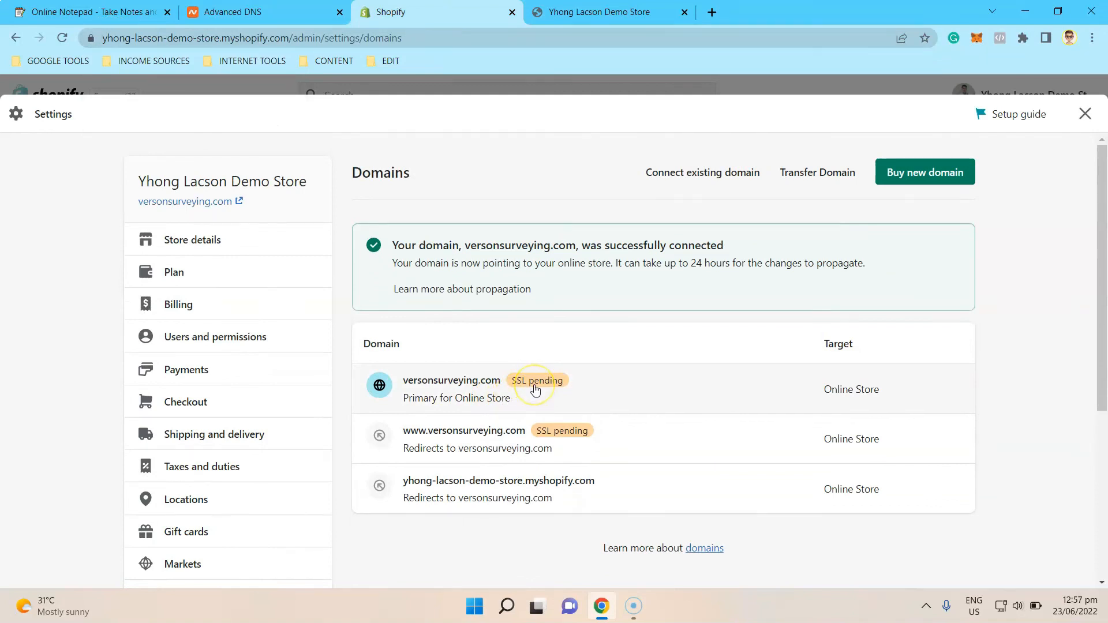
pyautogui.click(1083, 114)
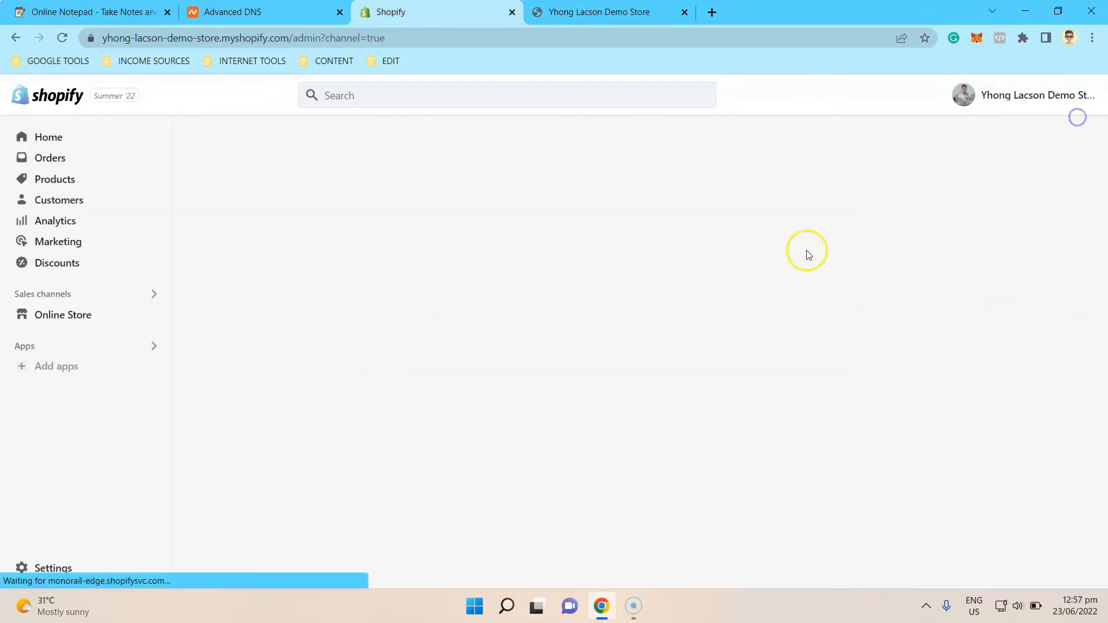